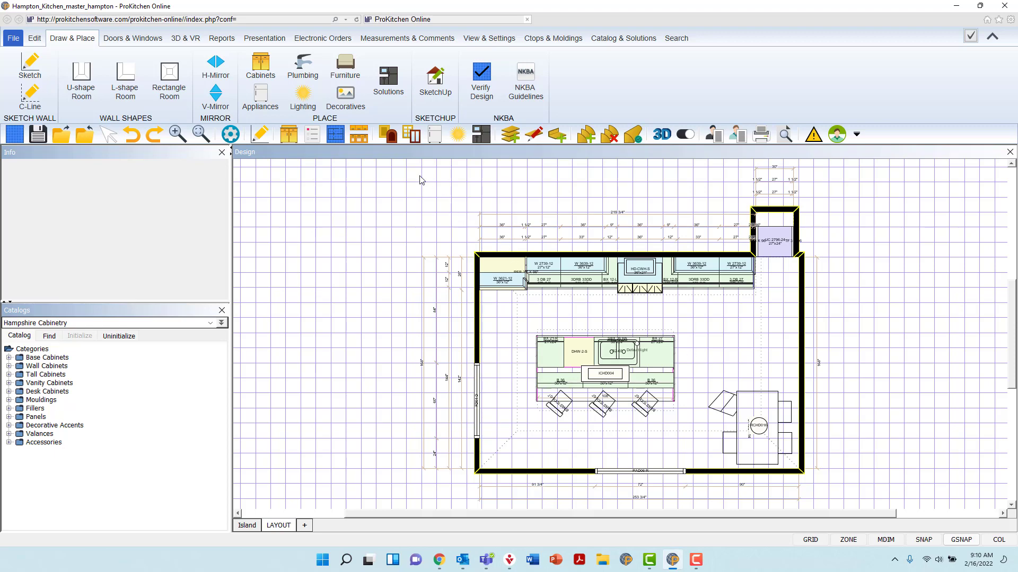
Step: Generate the Hampshire Cabinetry manufacturer report with the dealer multiplier set to 0.25
left_click(212, 48)
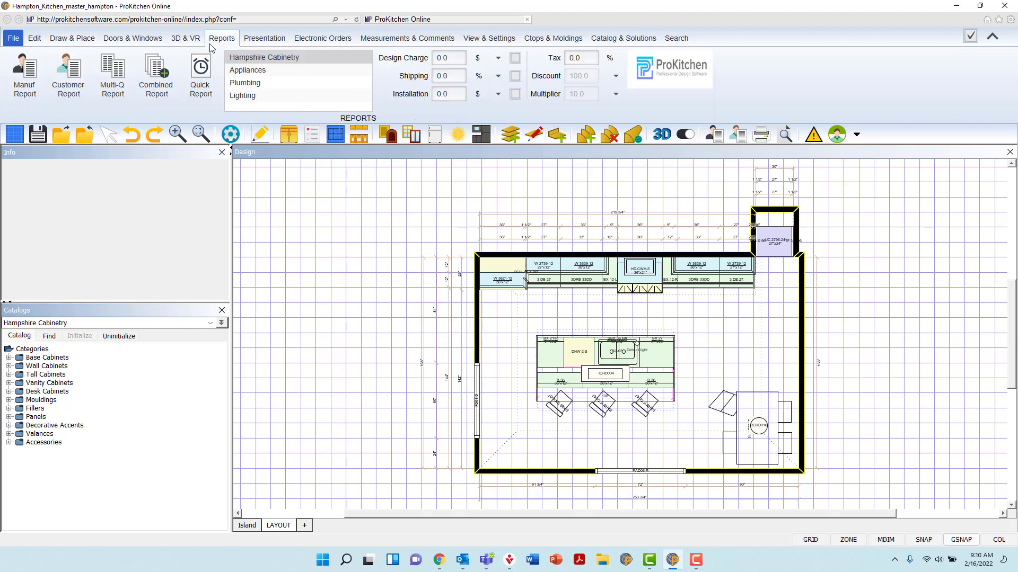
left_click(42, 71)
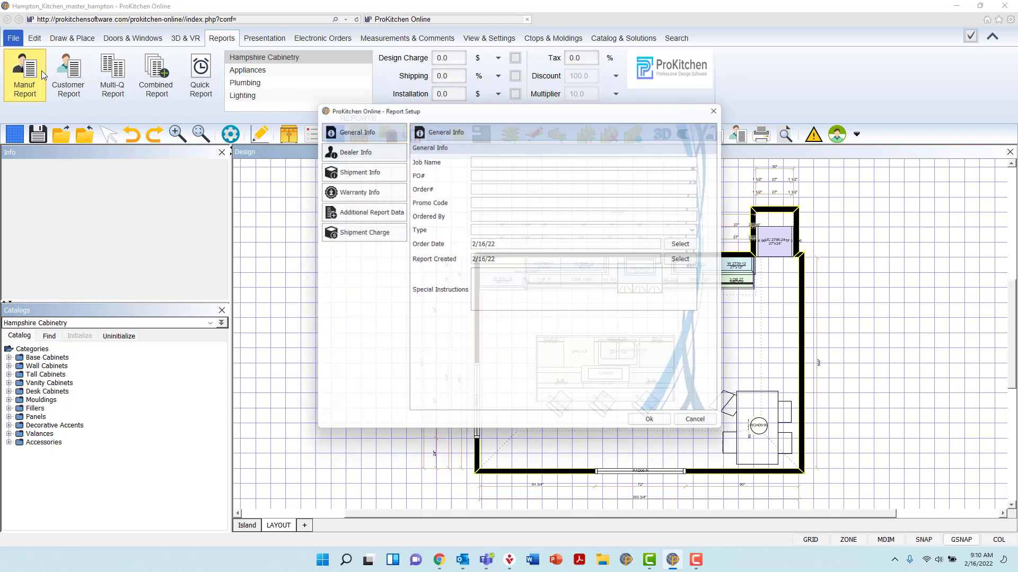
left_click(334, 218)
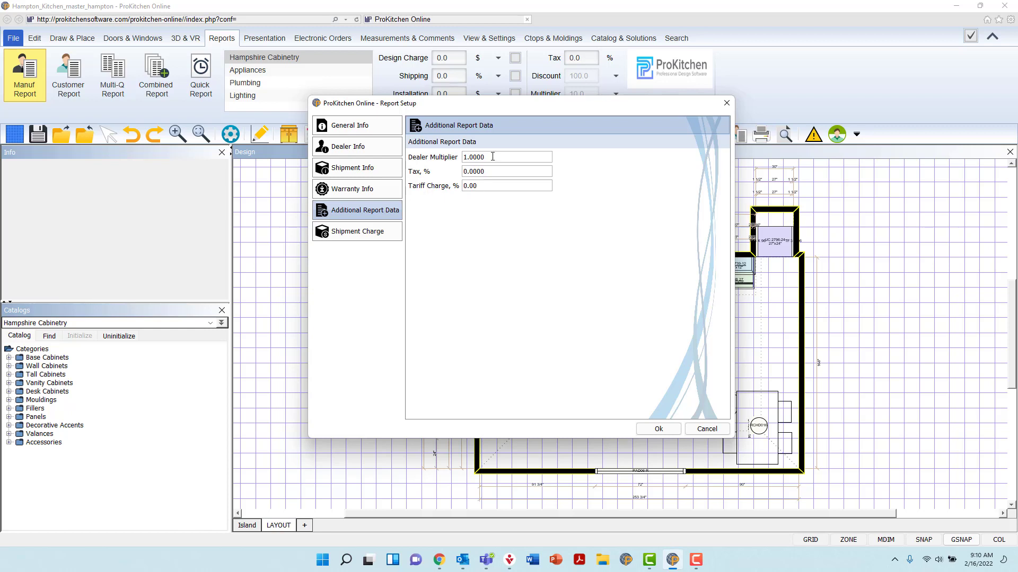
left_click_drag(493, 156, 453, 153)
type(".35")
key("BackSpace")
key("BackSpace")
type("25")
left_click(502, 173)
left_click(657, 429)
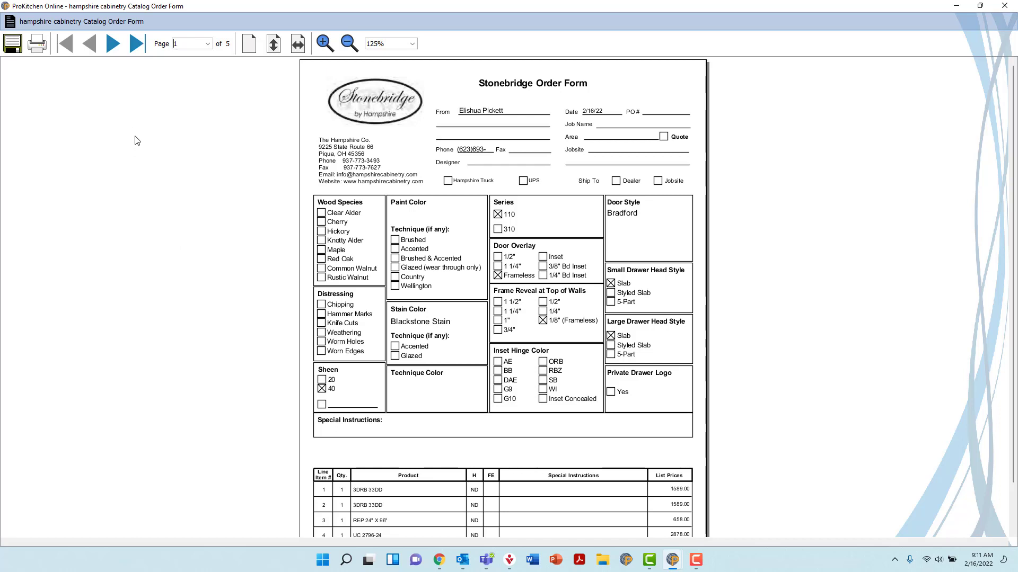
Step: Examine the line items, total list price and multiplied total price across the catalog order form, and close the form
left_click(114, 44)
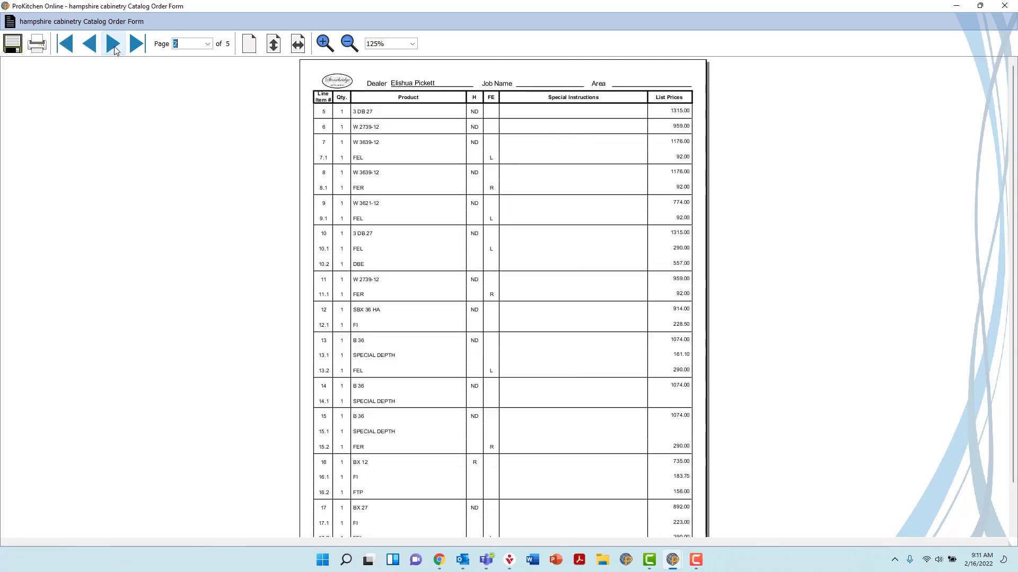
left_click(114, 44)
left_click(114, 44)
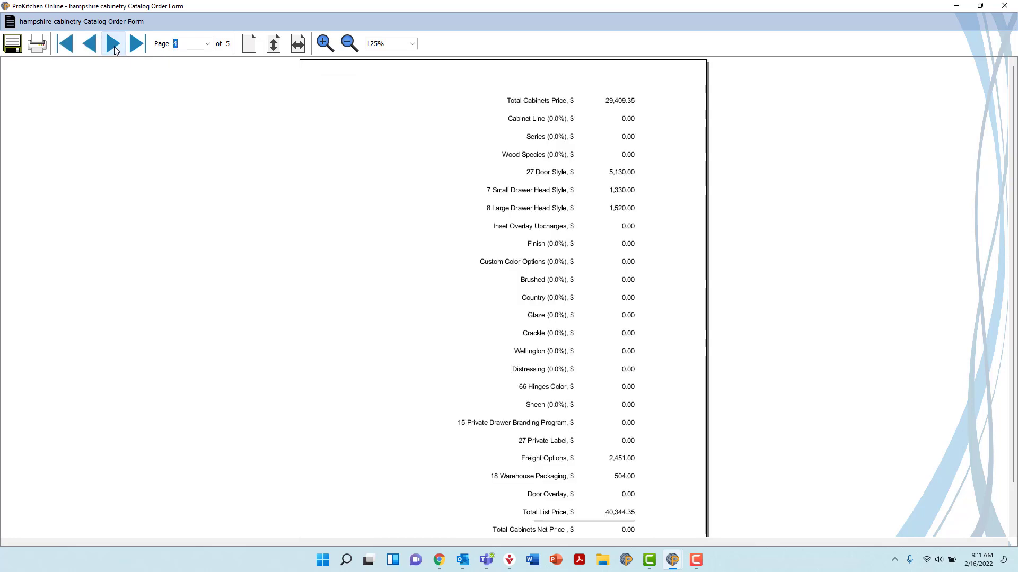
left_click(114, 45)
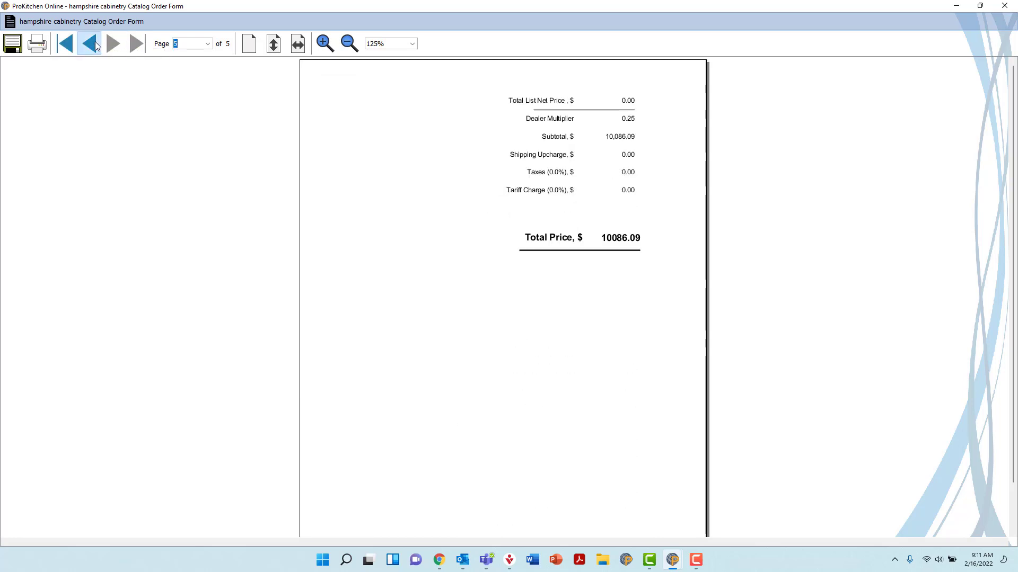
left_click(94, 44)
scroll(662, 398, "down", 1)
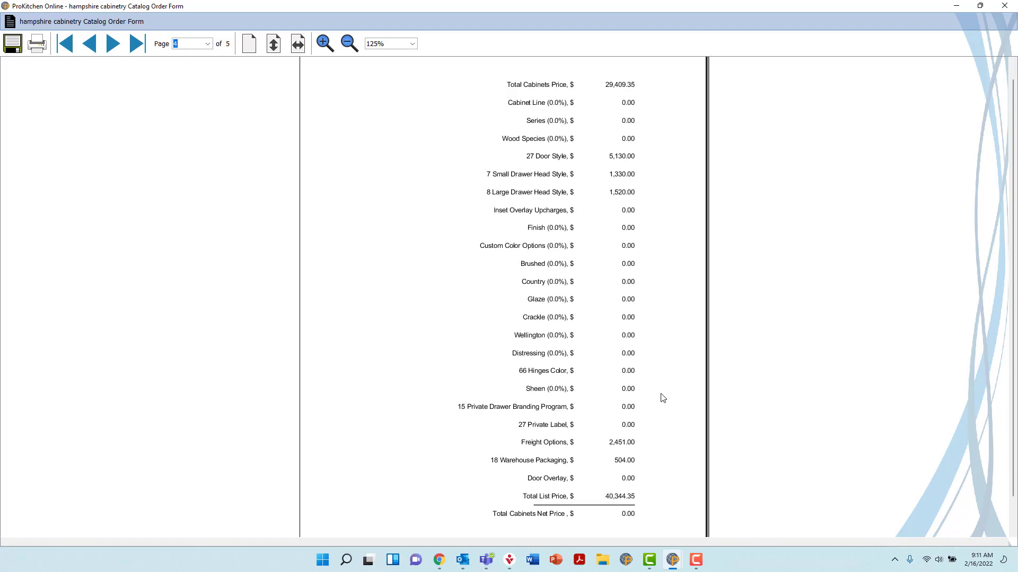
scroll(659, 412, "down", 1)
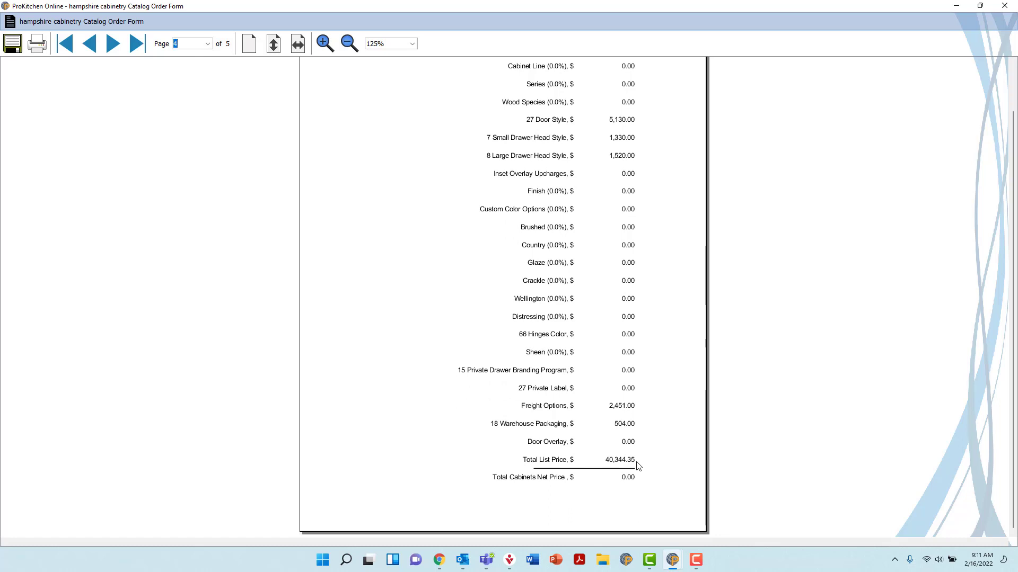
left_click(112, 43)
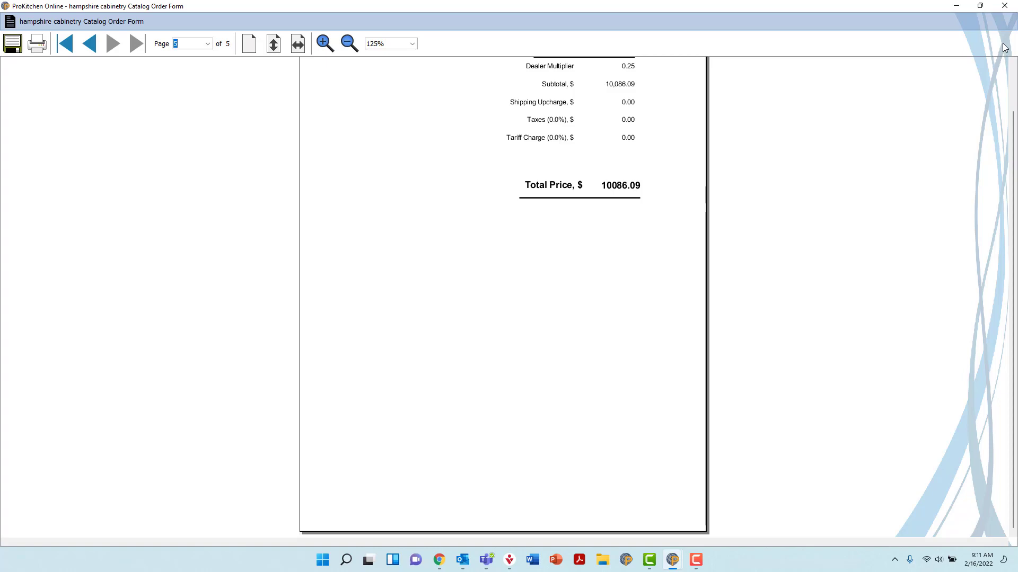
left_click(1005, 6)
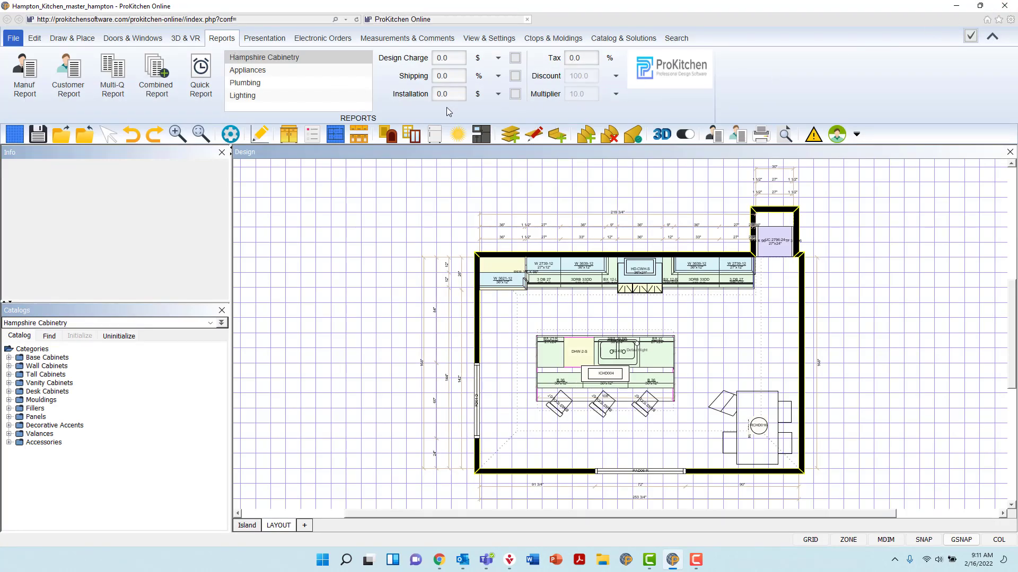
Step: Set Discount 1 to 62.5% in the Hampshire Cabinetry customer report settings, generate the report to check its job total, and close it
left_click(74, 95)
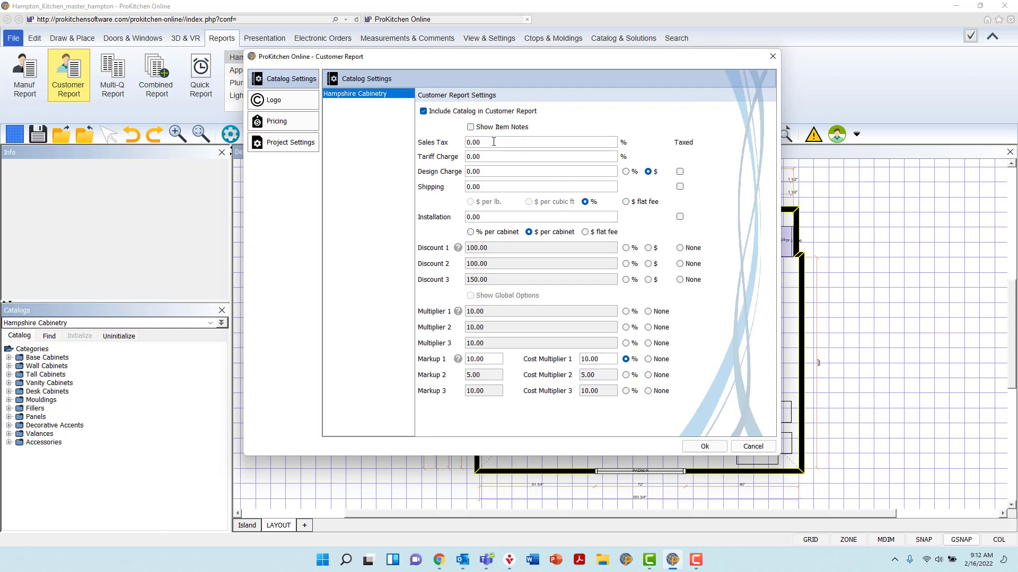
left_click(494, 169)
left_click(499, 213)
left_click(626, 248)
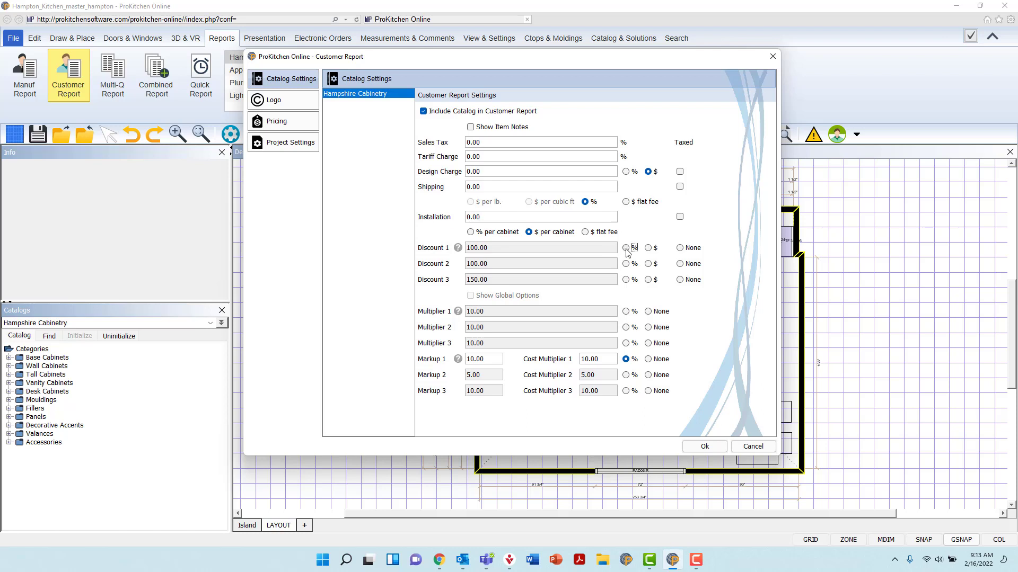
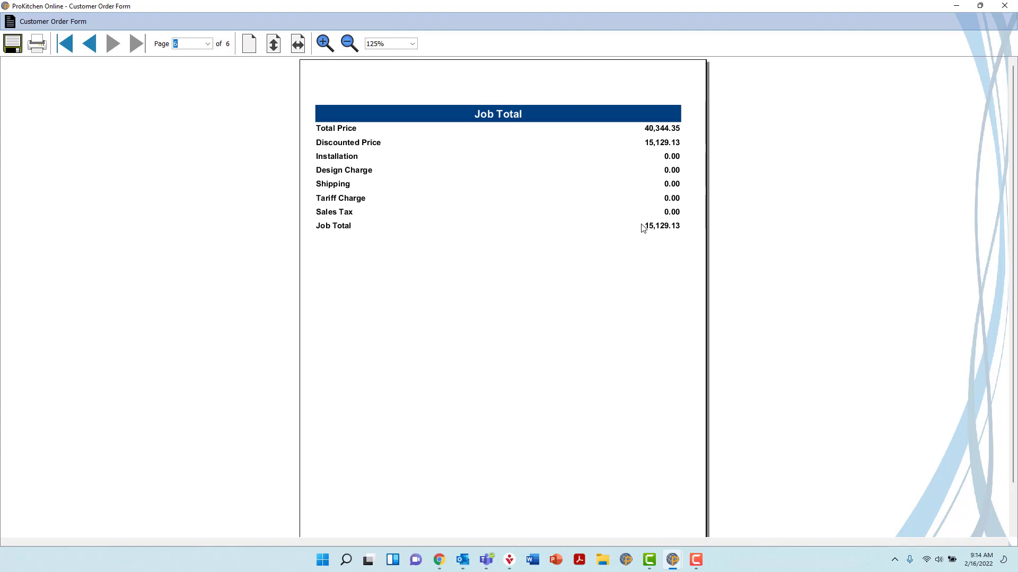
left_click(1003, 5)
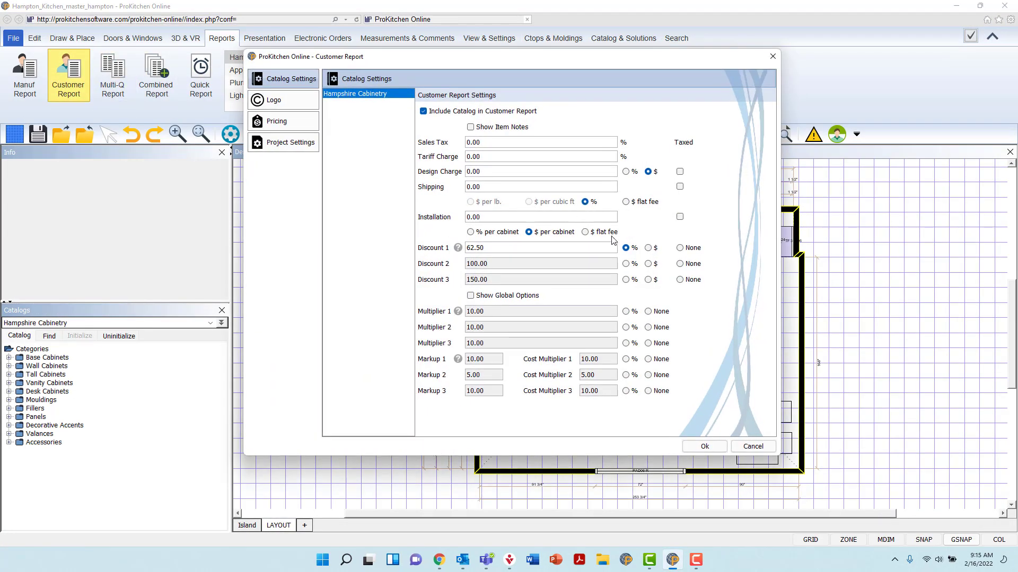
Step: Enter 24653 as a dollar-based Discount 1 and switch Discount 1 to None
left_click(648, 249)
left_click_drag(572, 249, 462, 250)
type("24653")
left_click(680, 249)
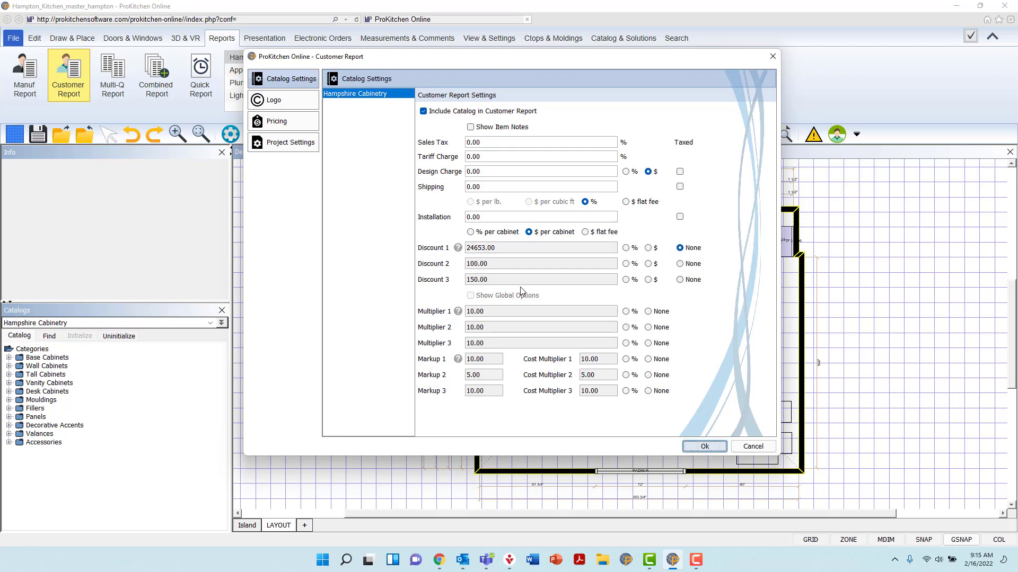
Step: Generate the customer report without a discount, check the Job Total page, and close the report
key("Return")
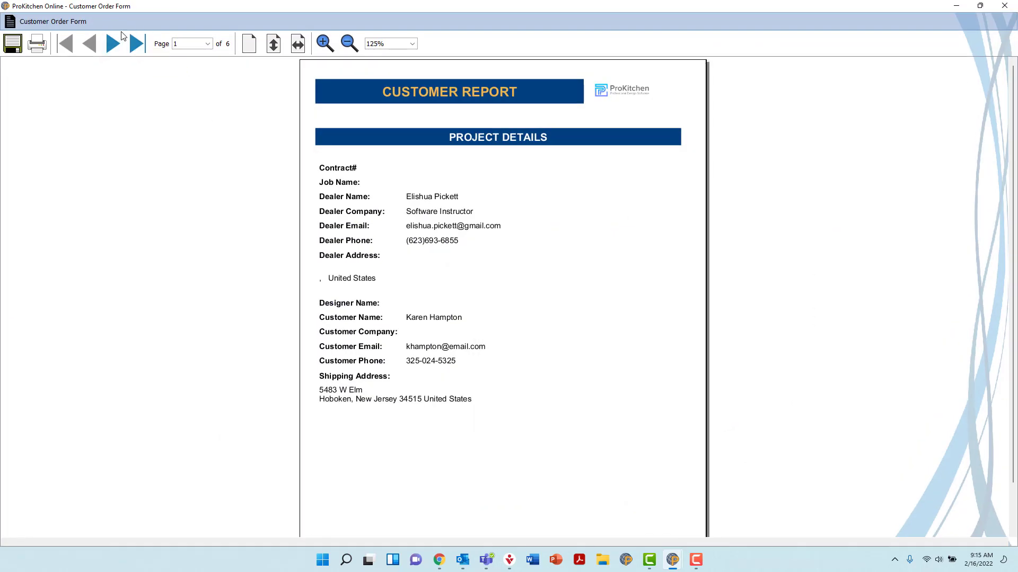
left_click(135, 43)
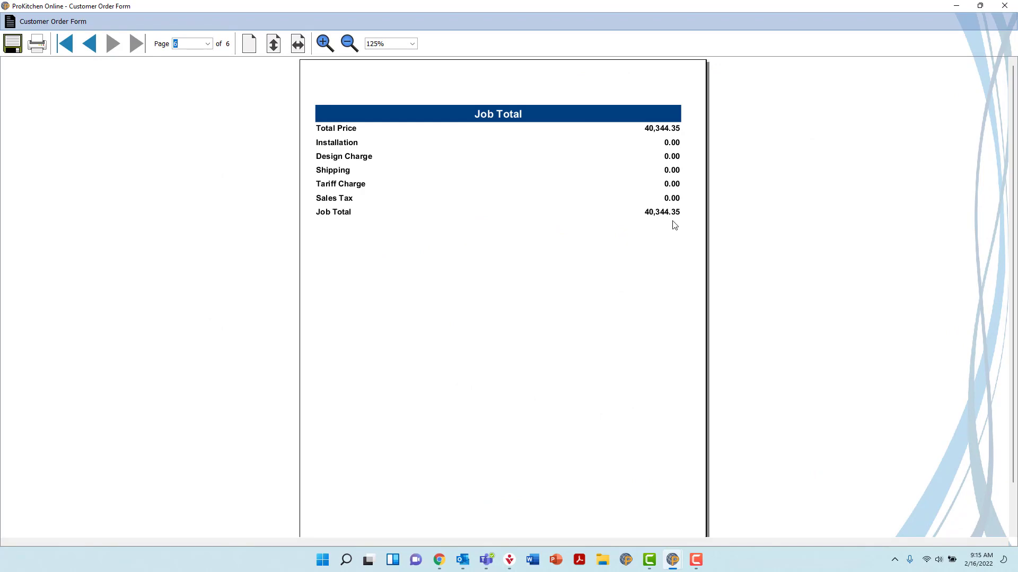
left_click(1005, 5)
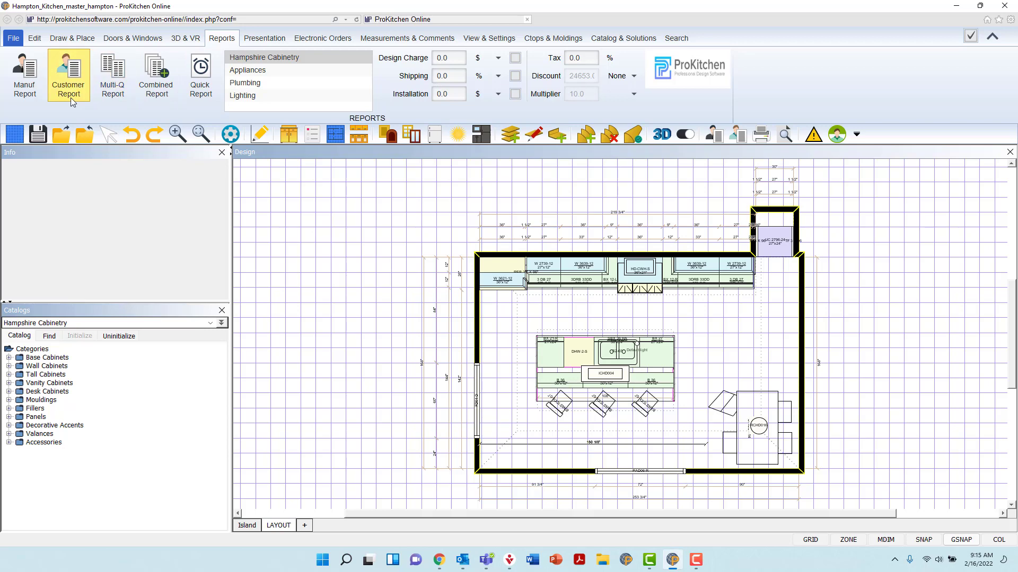
Step: Apply a Multiplier 1 of 37.5% in the customer report settings, and generate the report to check its job total
left_click(70, 96)
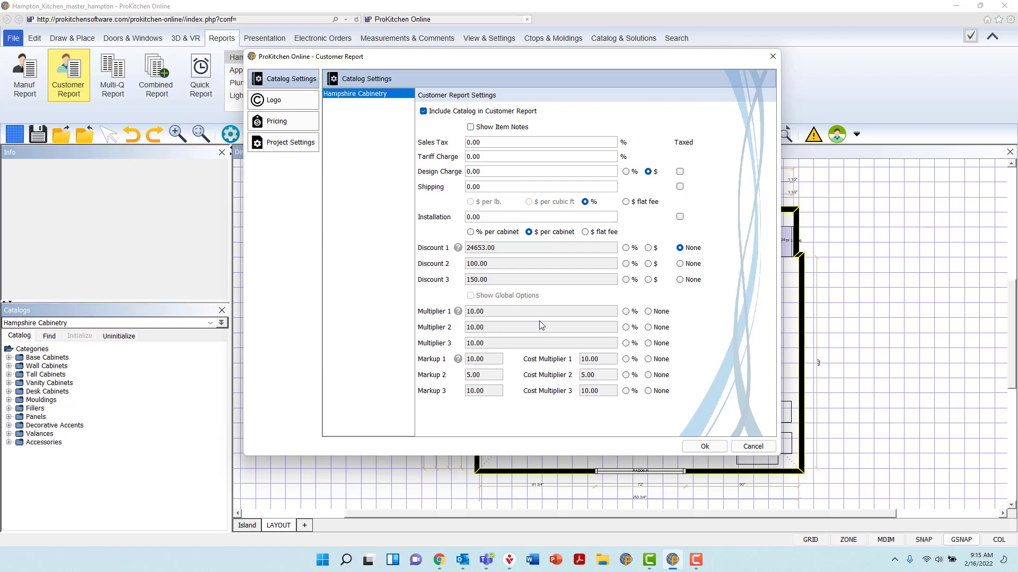
left_click(626, 313)
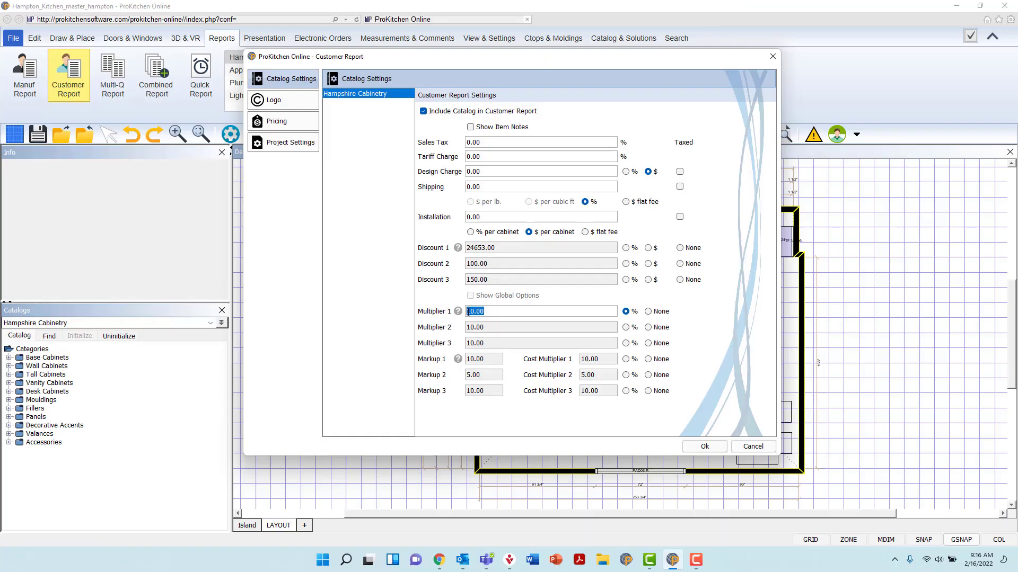
type("37.5")
left_click(705, 447)
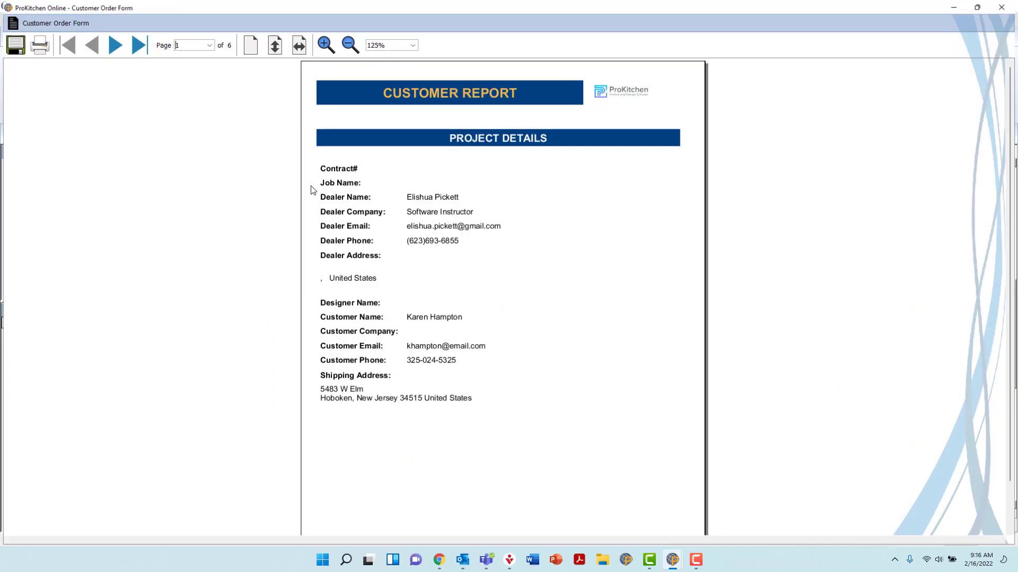
left_click(120, 46)
left_click(139, 46)
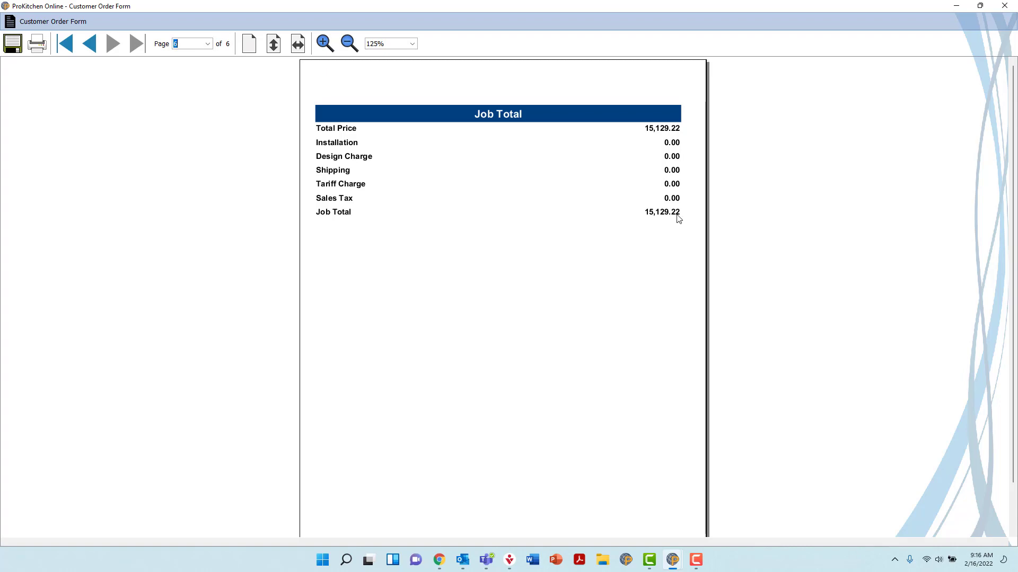
left_click(1004, 6)
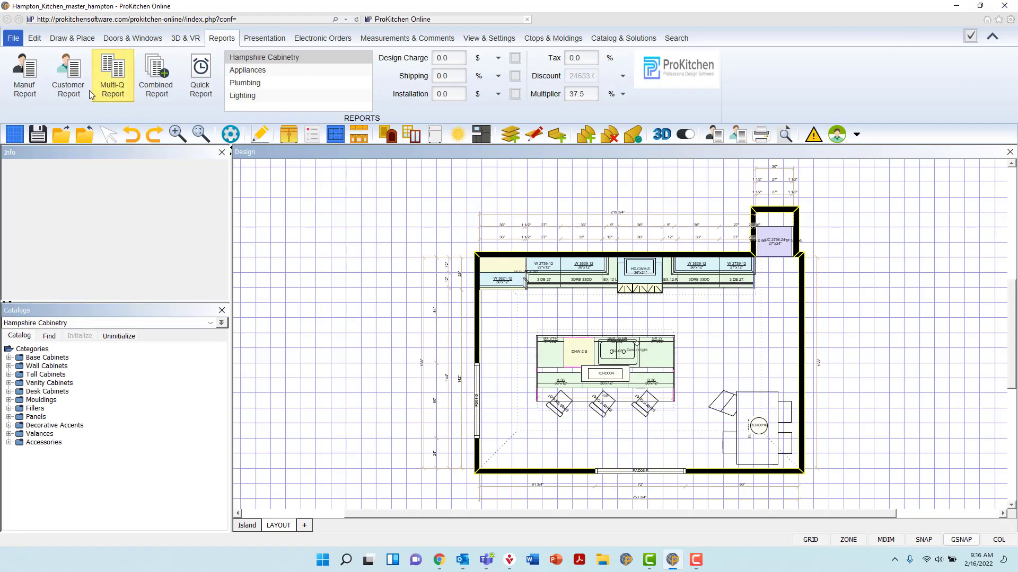
Step: Replace Multiplier 1 with a 33.33% Markup 1 and a 25% Cost Multiplier 1, and generate the customer report to check its job total
left_click(69, 78)
left_click(648, 312)
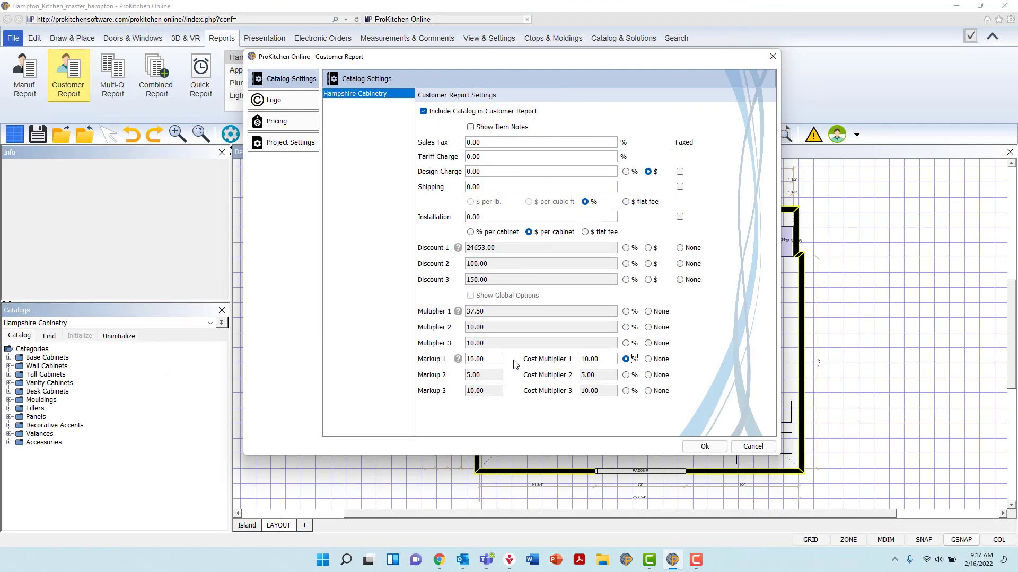
left_click_drag(493, 359, 468, 359)
type("13")
type(".33")
left_click_drag(603, 360, 578, 358)
type("25")
left_click(717, 445)
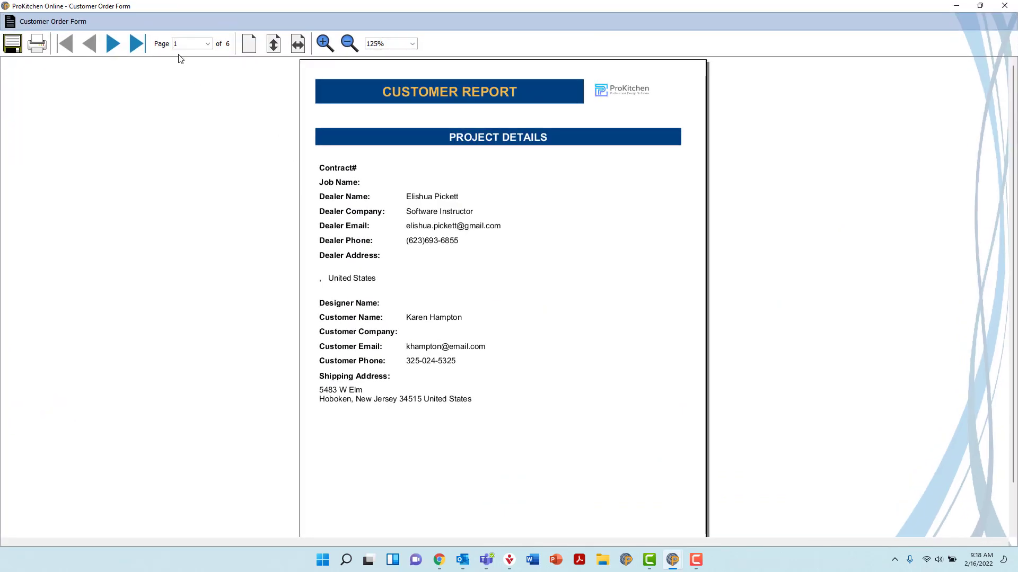
left_click(136, 43)
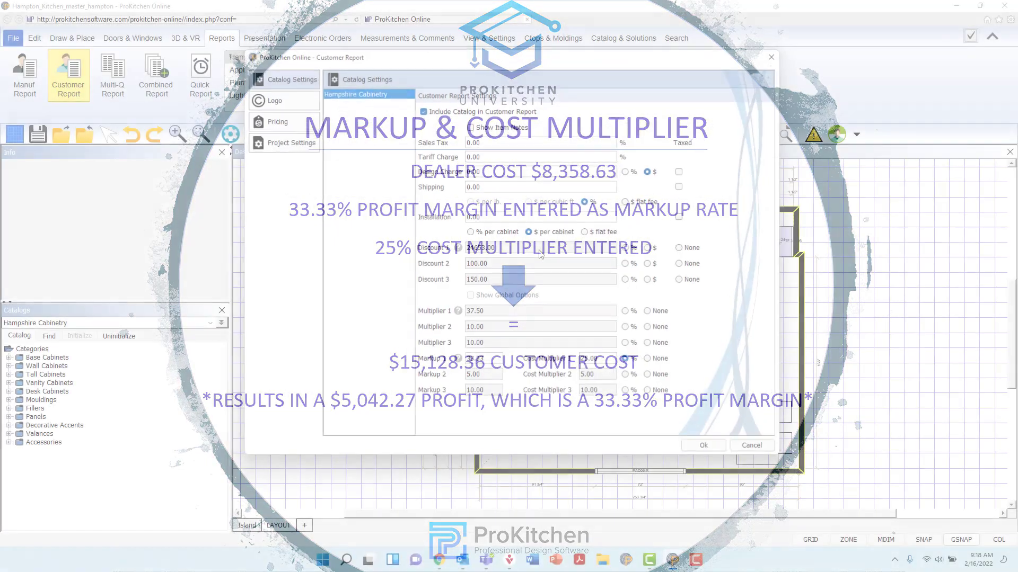
Step: Switch Markup 1 to None and set the sales tax to 7.2%
left_click(653, 360)
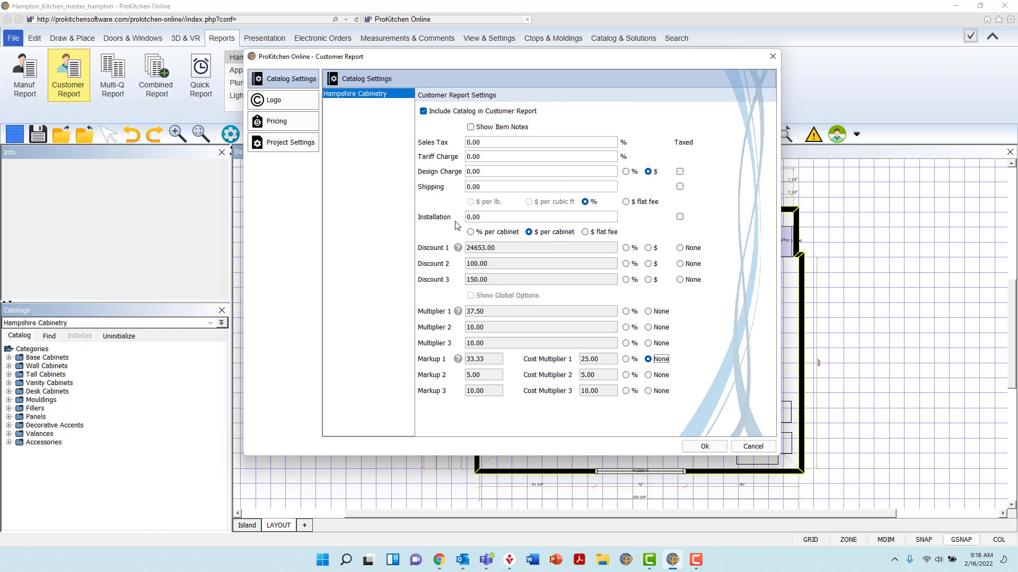
left_click(457, 142)
type("7.2")
key("Tab")
Step: Set the design charge to 50 as an untaxed dollar amount
left_click(498, 171)
left_click_drag(488, 170, 452, 170)
type("50")
left_click(626, 172)
left_click(648, 172)
left_click(680, 173)
left_click(680, 172)
Step: Set the shipping charge to 50 as a flat dollar fee
left_click_drag(468, 185, 455, 187)
type("50")
left_click(628, 205)
Step: Set the installation charge to 50 dollars per cabinet
left_click(482, 216)
left_click_drag(482, 216, 447, 215)
type("50")
left_click(470, 233)
left_click(529, 233)
left_click(585, 233)
left_click(529, 232)
Step: Enable the percentage Multiplier 1, generate the customer report, and check its Job Total page
left_click(627, 313)
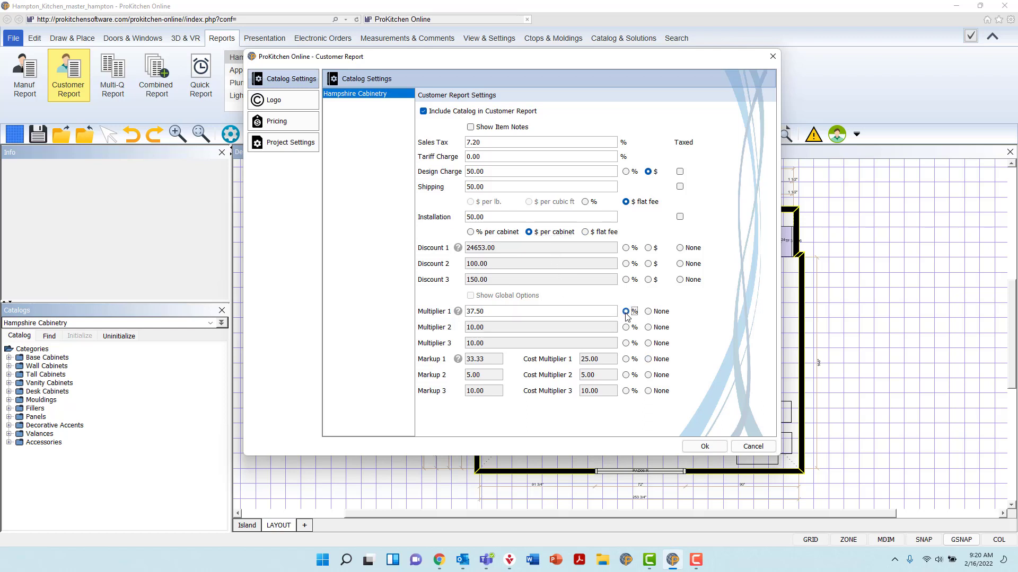
left_click(713, 450)
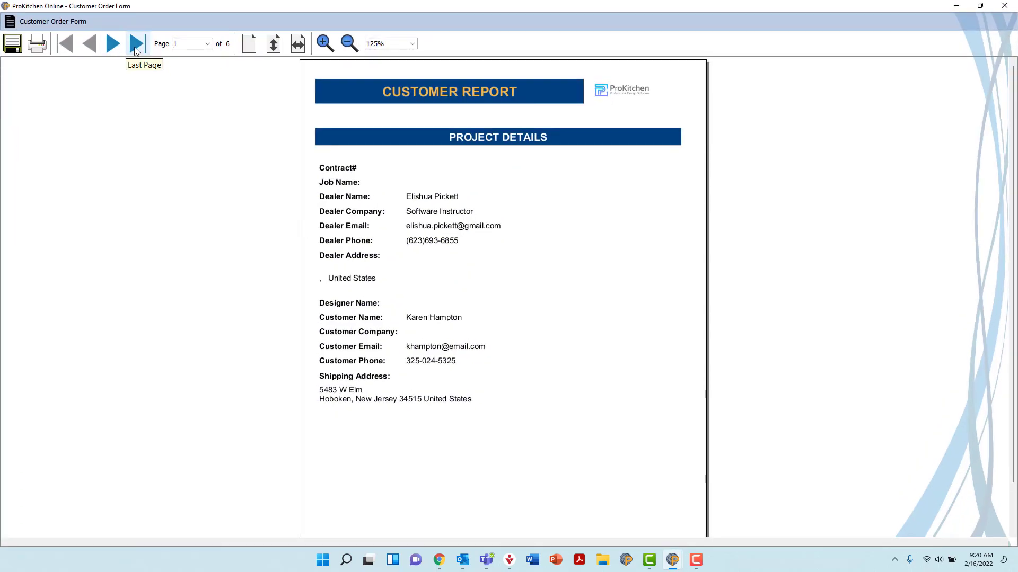
left_click(136, 44)
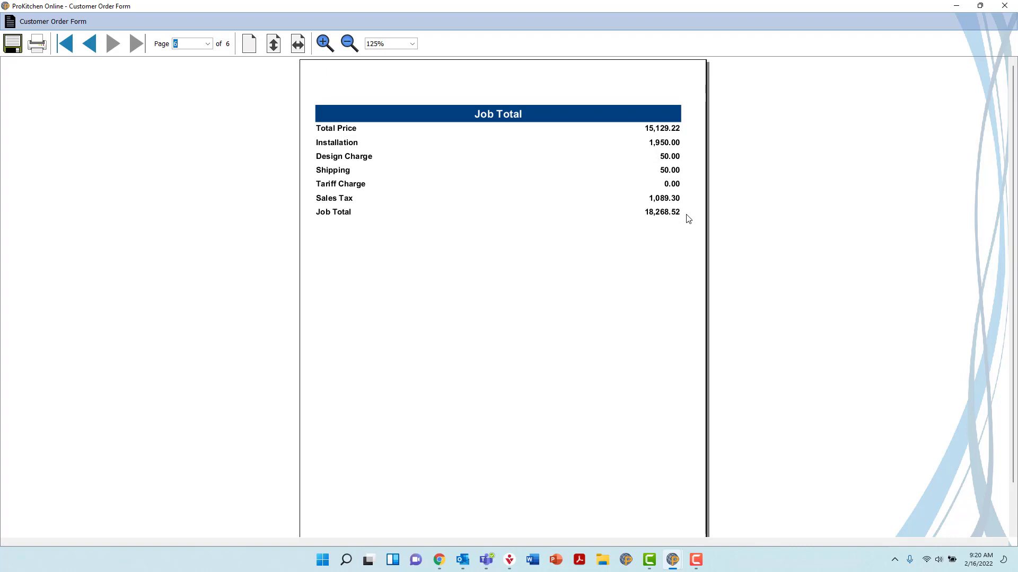
left_click(957, 6)
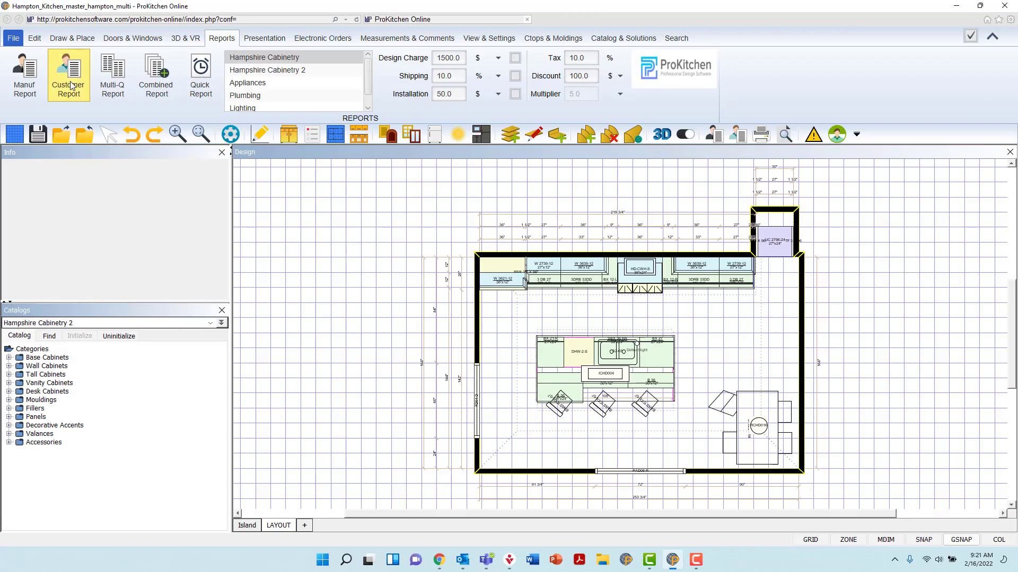
Step: Open the customer report settings of the multi-catalog project and compare the Hampshire Cabinetry and Hampshire Cabinetry 2 settings
left_click(71, 86)
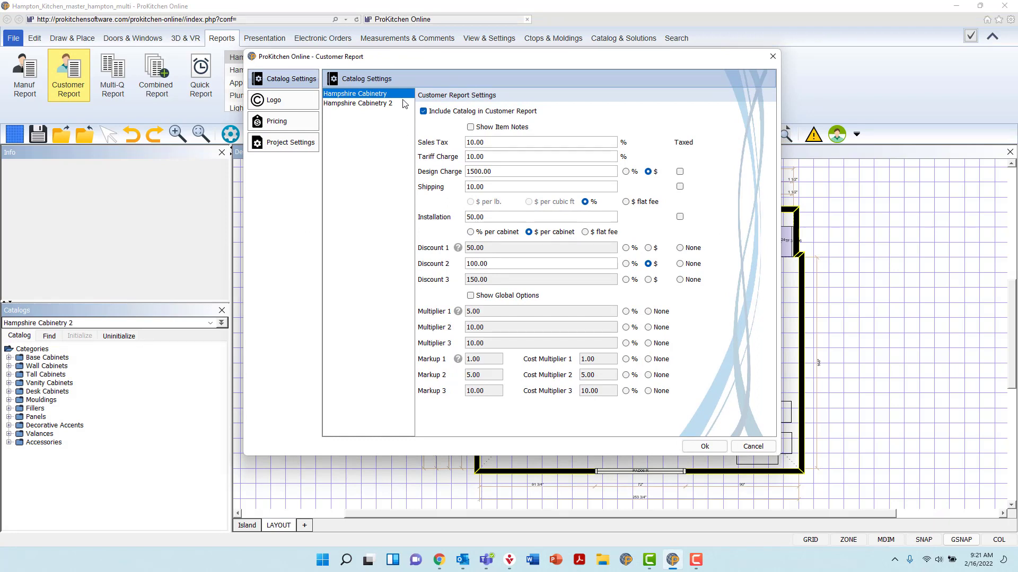
left_click(372, 103)
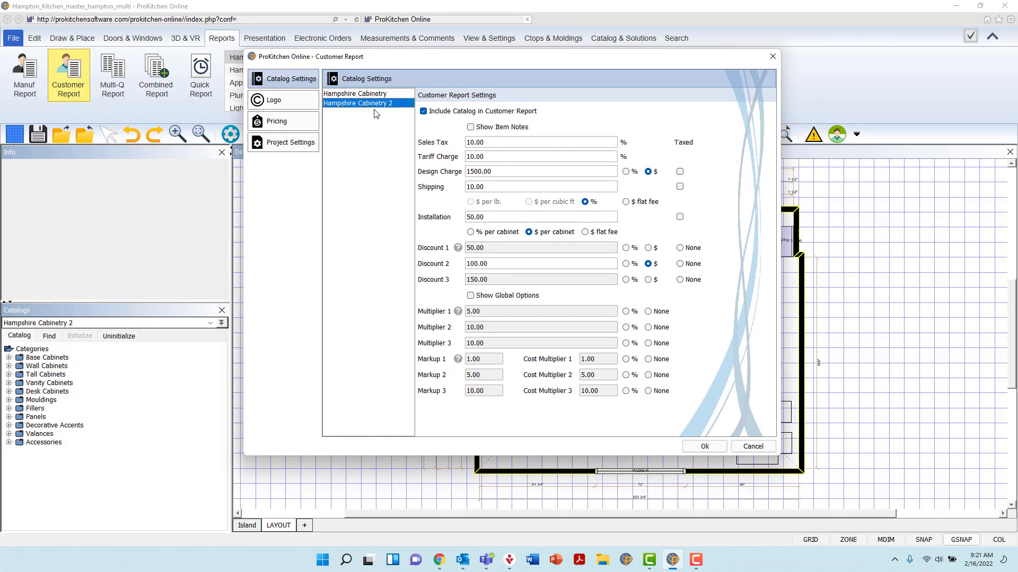
left_click(383, 95)
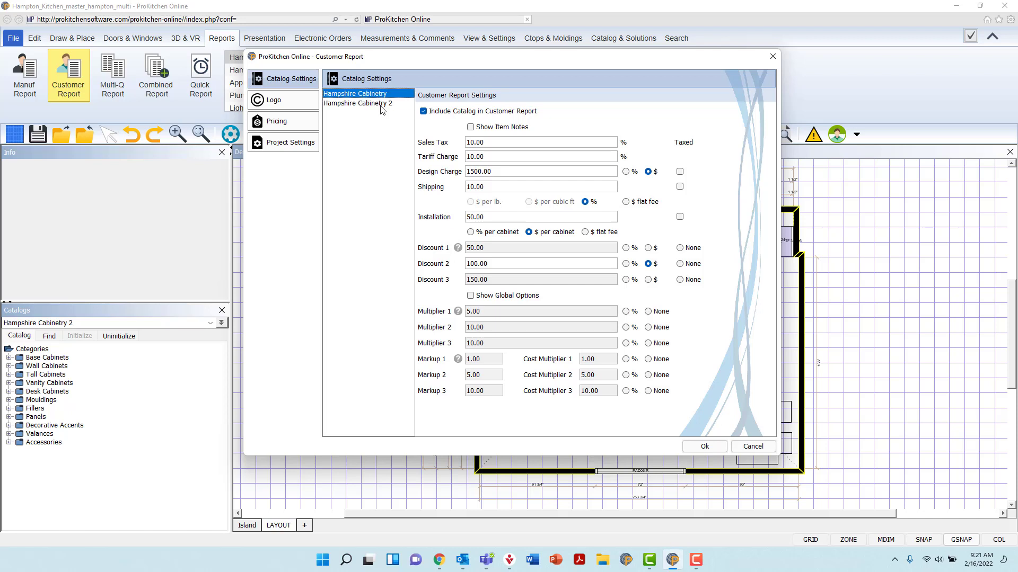
Step: Set the sales tax to 7.2 % for the Hampshire Cabinetry catalog
left_click(381, 105)
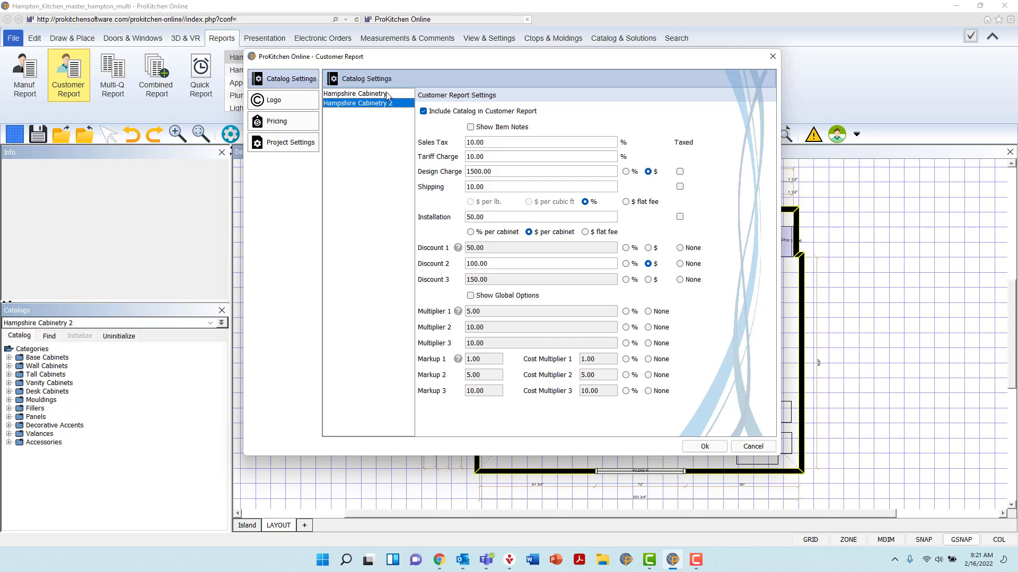
left_click(387, 96)
left_click_drag(495, 142, 454, 142)
type("7.")
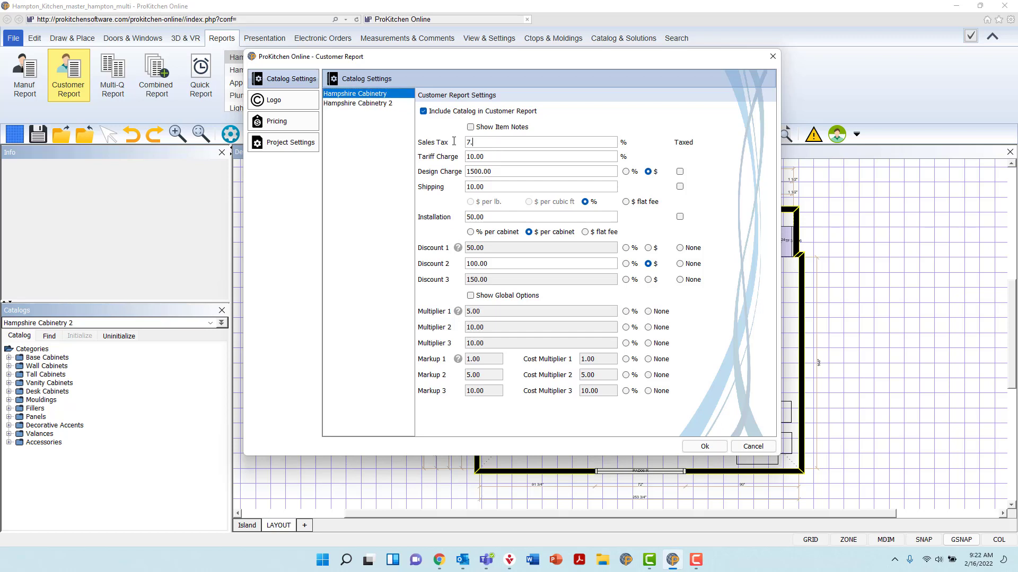
type("2")
Step: Give Hampshire Cabinetry a $50 design charge and a $50 flat-fee shipping charge, with Multiplier 1 enabled at 37.5 %
double_click(581, 171)
type("50")
key("Tab")
type("50")
left_click(626, 201)
left_click(626, 311)
type("37.5")
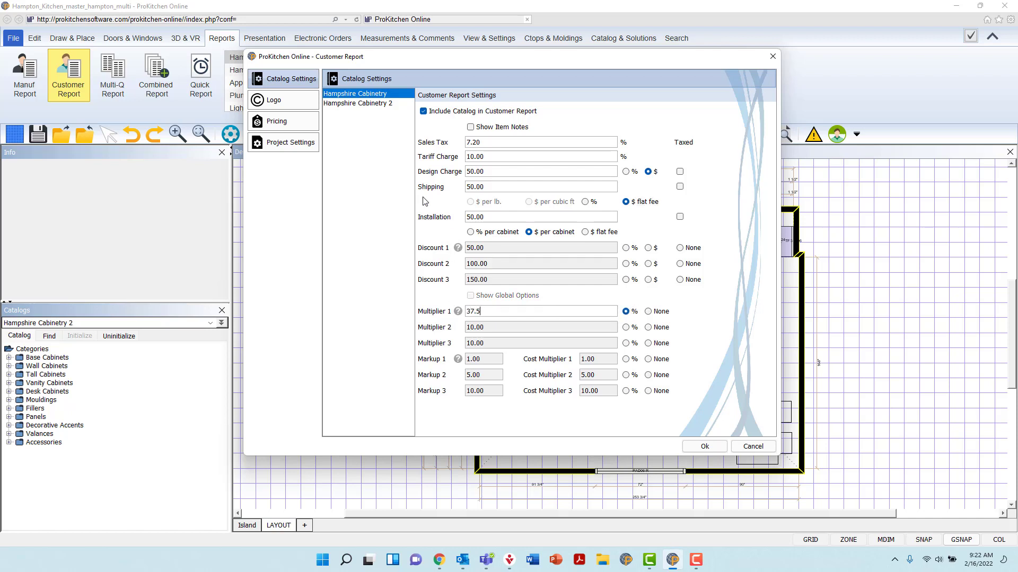
Step: For Hampshire Cabinetry 2, set the sales tax to 7.2 % and the tariff charge to 0
left_click(376, 103)
left_click(519, 142)
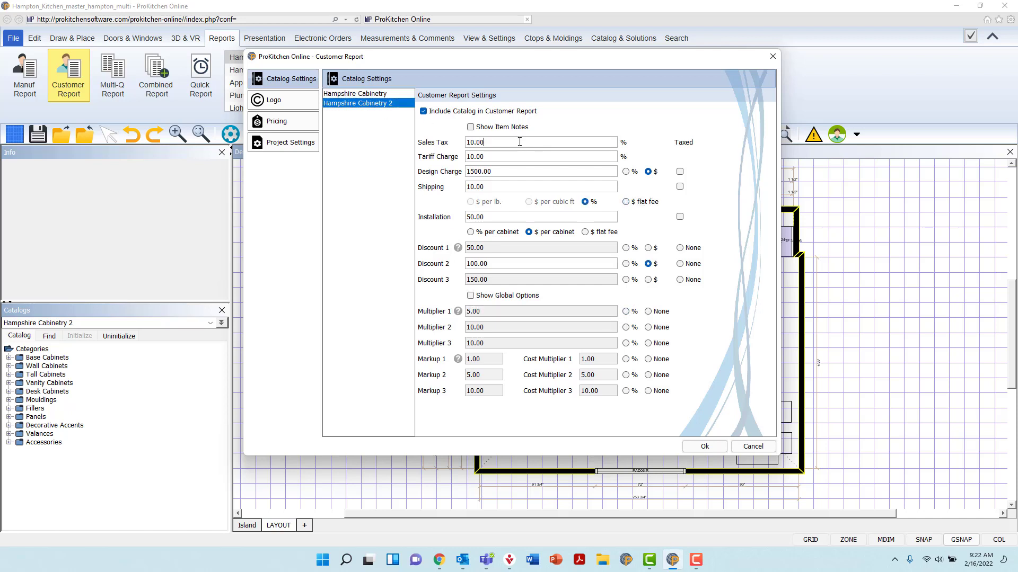
double_click(520, 142)
type("7.2")
key("Tab")
type("0")
Step: Set Hampshire Cabinetry 2's design charge to $50 and its shipping to a $50 flat fee
key("Tab")
type("50")
key("Tab")
type("50")
key("Tab")
key("Right")
Step: Enable the percentage Multiplier 1 for Hampshire Cabinetry 2 and set it to 37.5 %
left_click(626, 311)
left_click_drag(558, 311, 442, 311)
type("37.5")
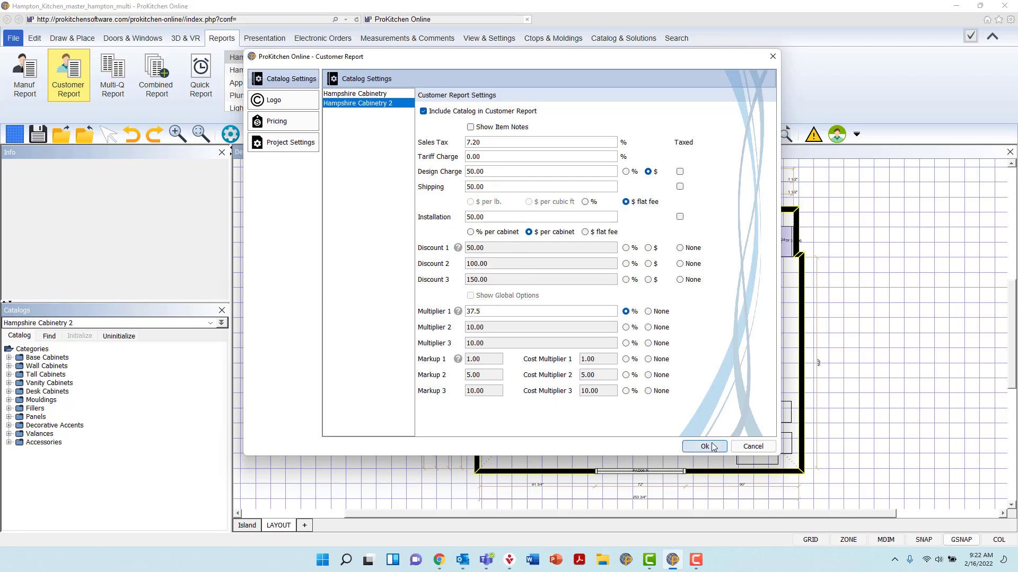
Step: Generate the customer report, review each catalog's totals and the Job Total page, and close the report
left_click(704, 446)
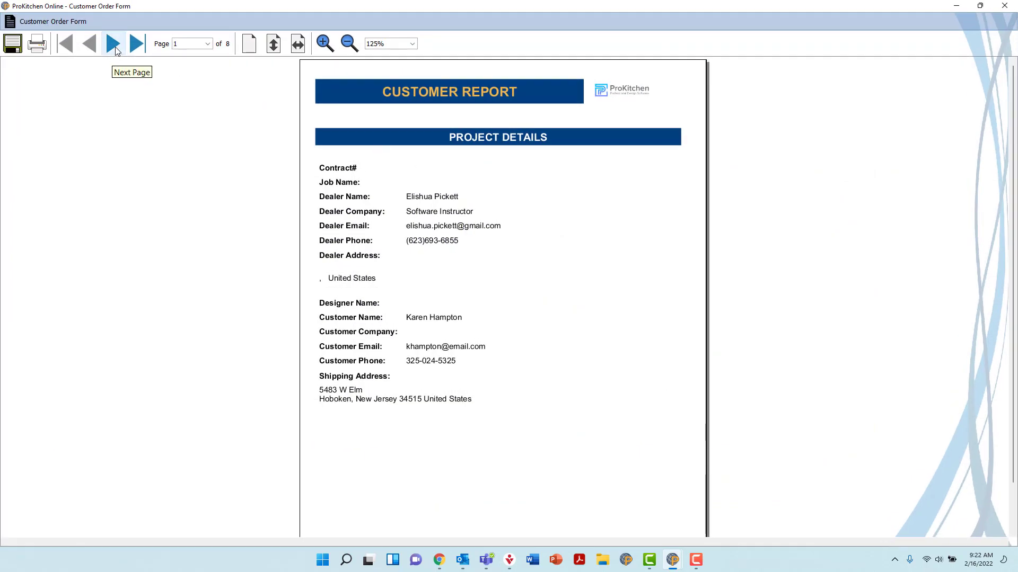
left_click(114, 46)
left_click(114, 45)
left_click(115, 46)
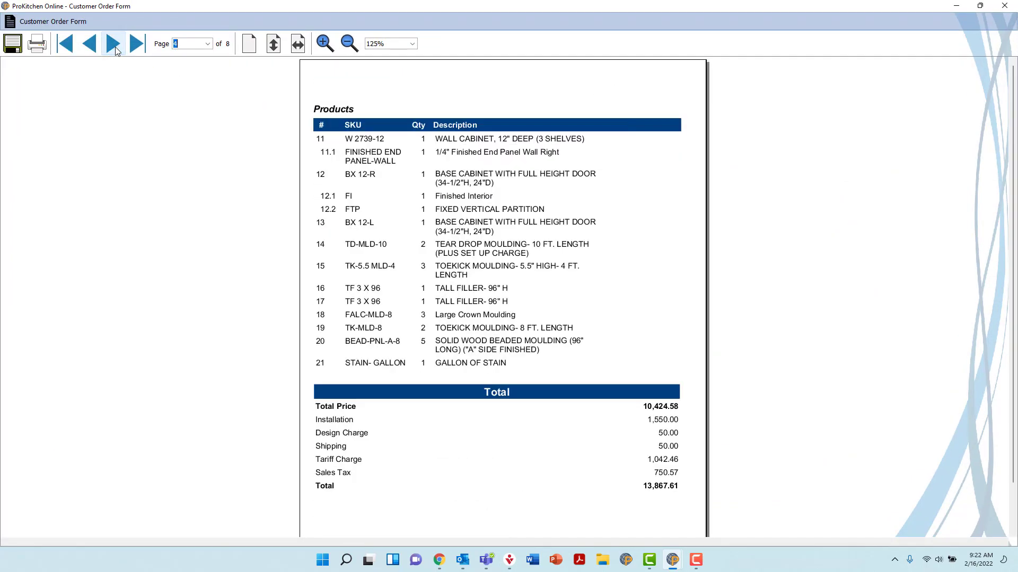
left_click(114, 46)
left_click(114, 46)
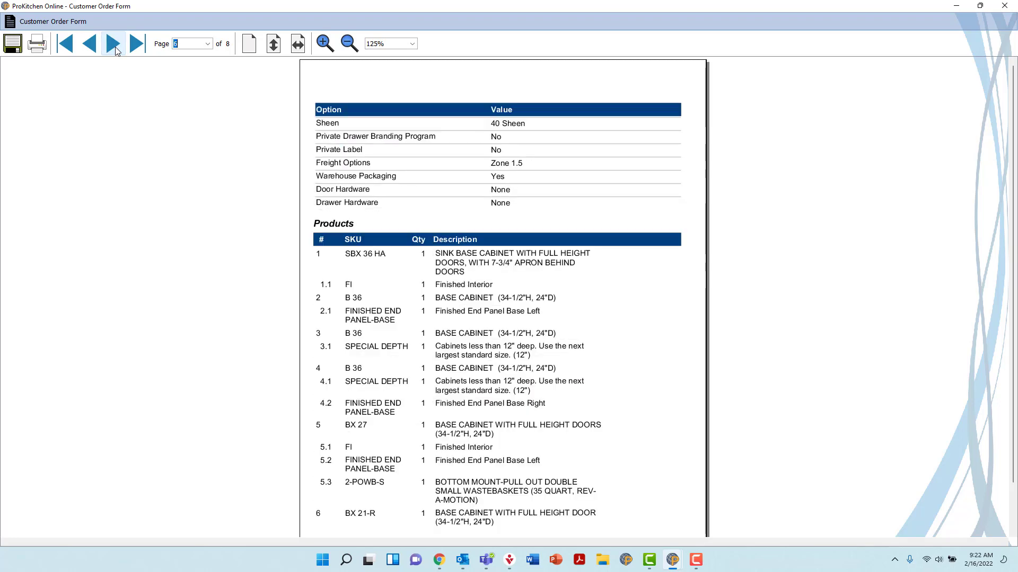
left_click(114, 46)
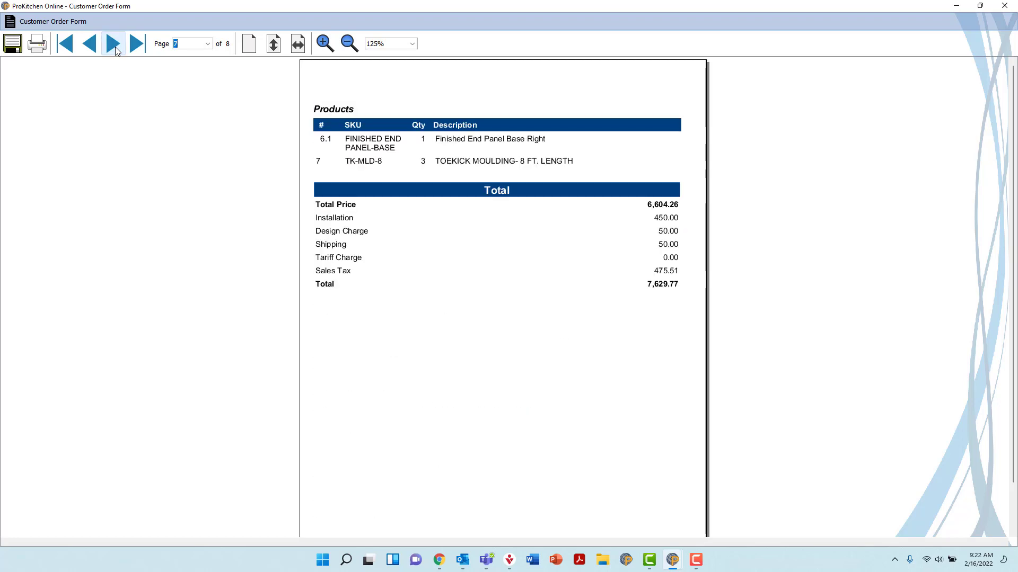
left_click(115, 45)
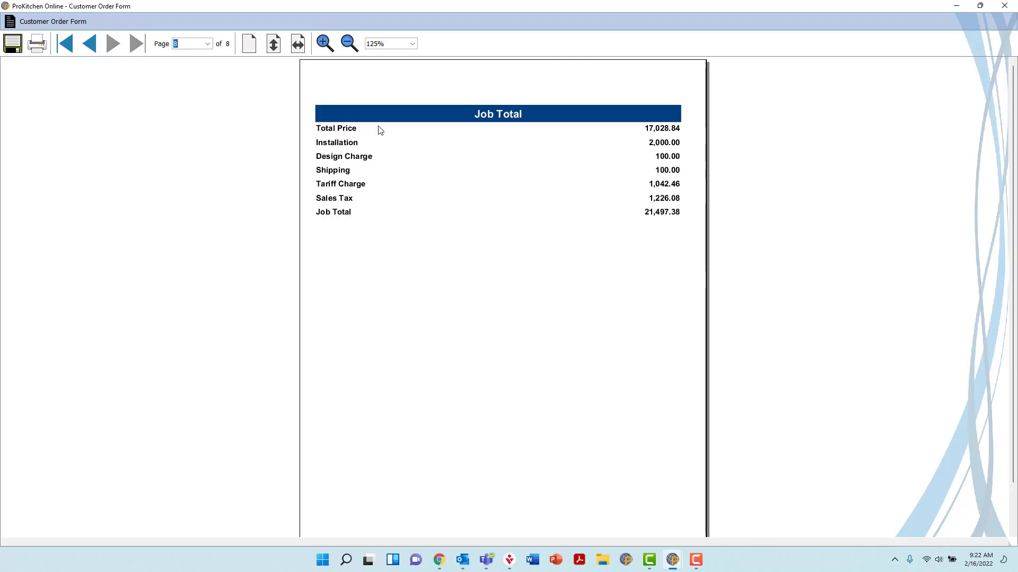
left_click(1004, 6)
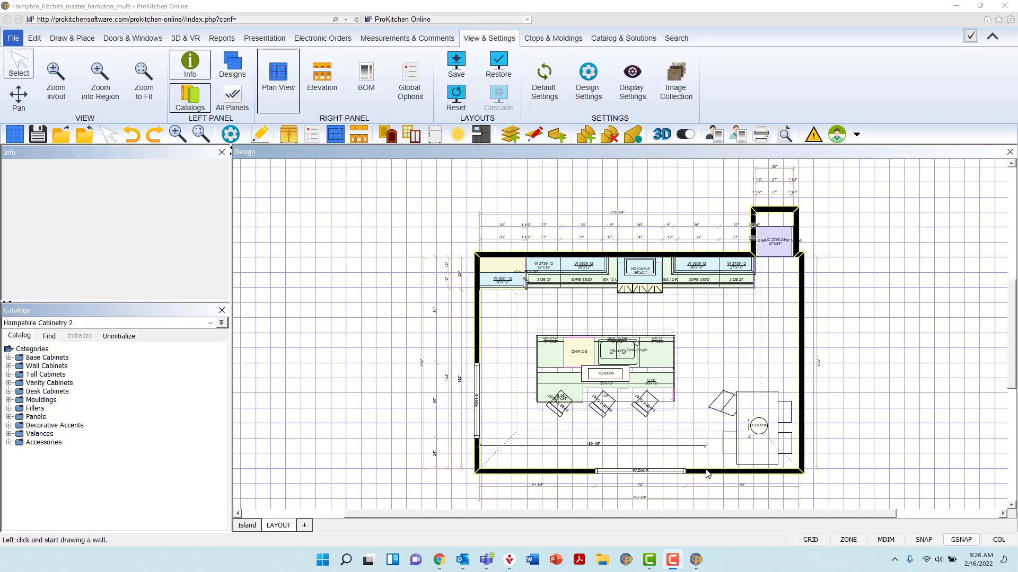
Step: Open the customer report section of the default settings and select the Hampshire Cabinetry catalog
left_click(543, 77)
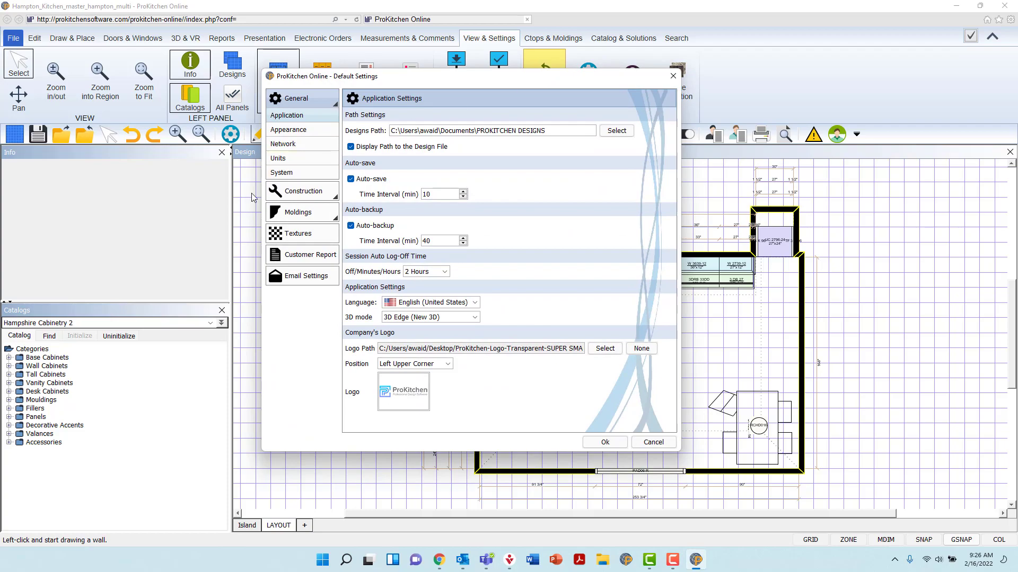
left_click(287, 255)
left_click(593, 130)
scroll(575, 158, "down", 12)
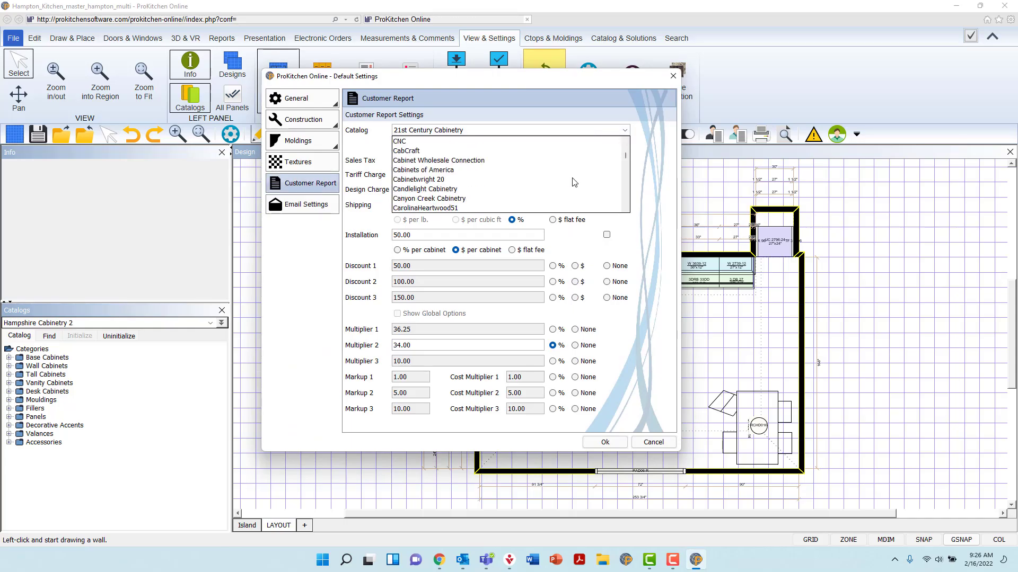
scroll(572, 182, "down", 2)
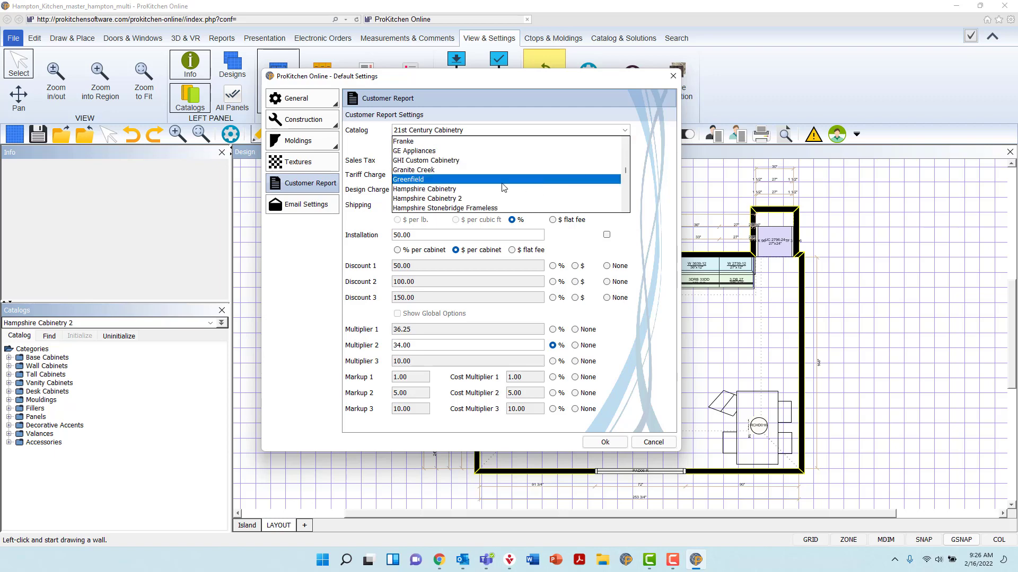
left_click(477, 183)
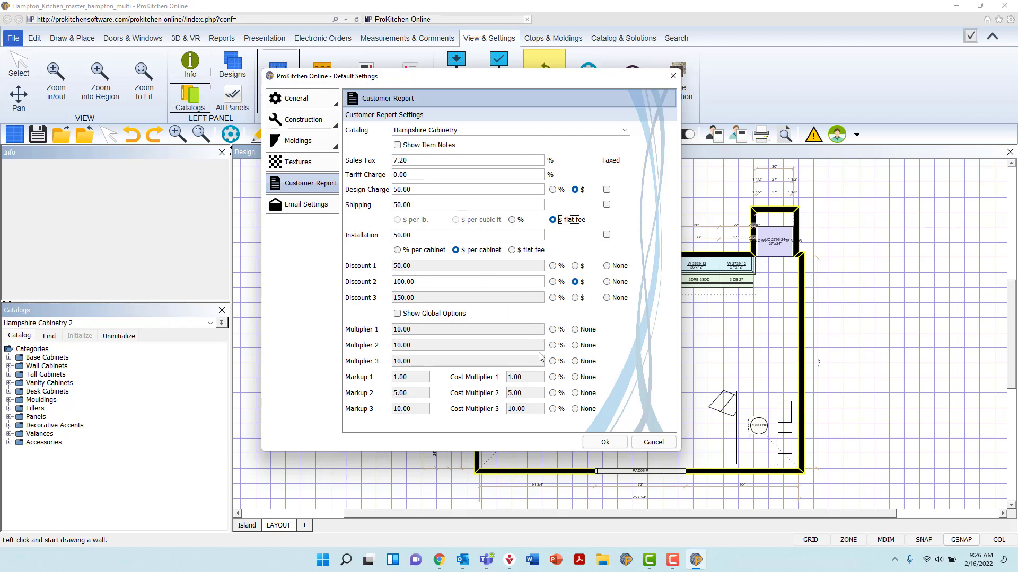
Step: Set the default Multiplier 1 to 37.5 % and Multiplier 2 to 36.5 % for Hampshire Cabinetry
left_click(553, 329)
left_click_drag(412, 330, 368, 349)
type("37.5")
left_click(552, 345)
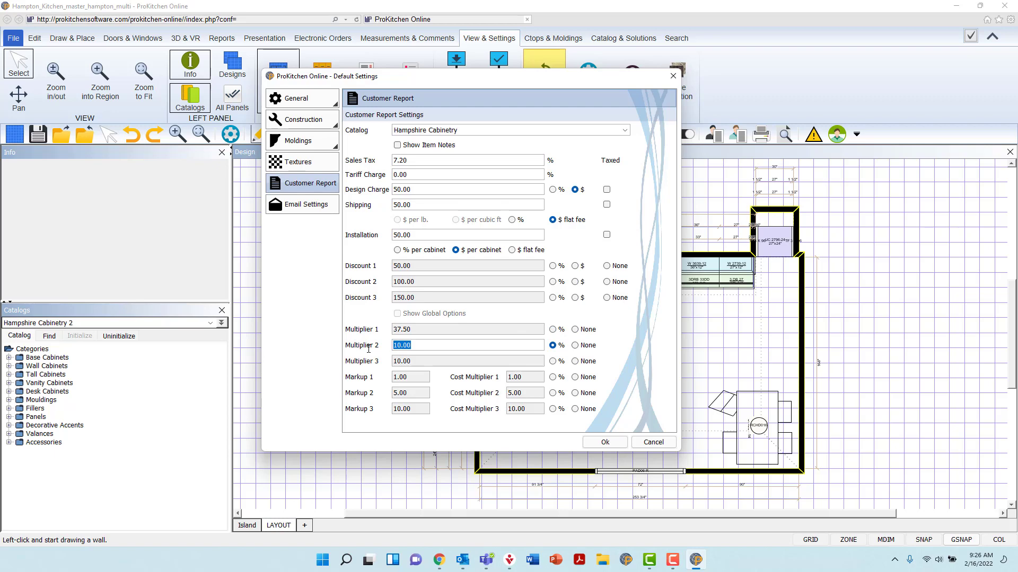
type("36.5")
Step: Set the default Multiplier 3 to 34 % for Hampshire Cabinetry and save the default settings
left_click(552, 361)
left_click_drag(412, 361, 390, 361)
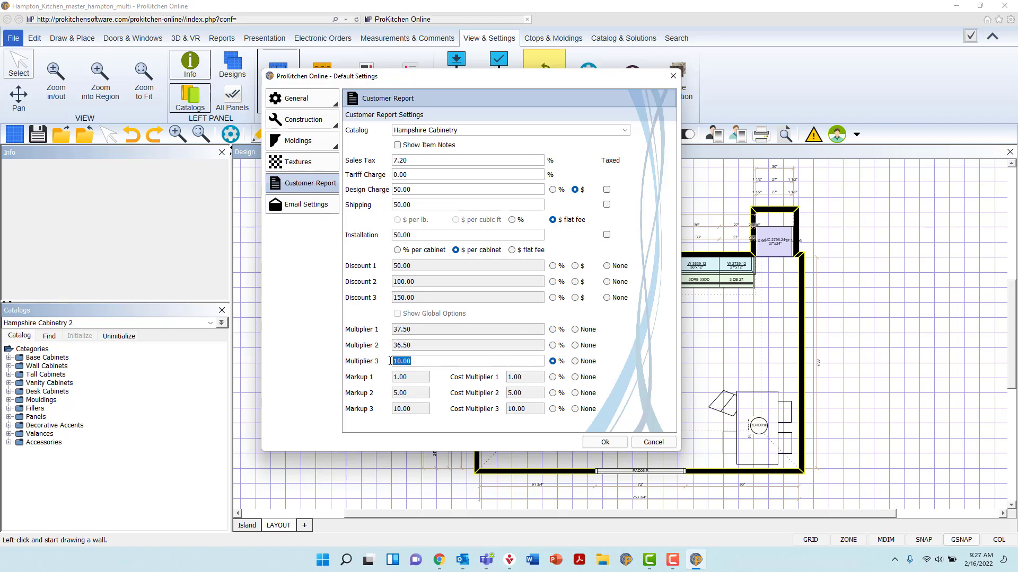
type("34")
left_click(605, 444)
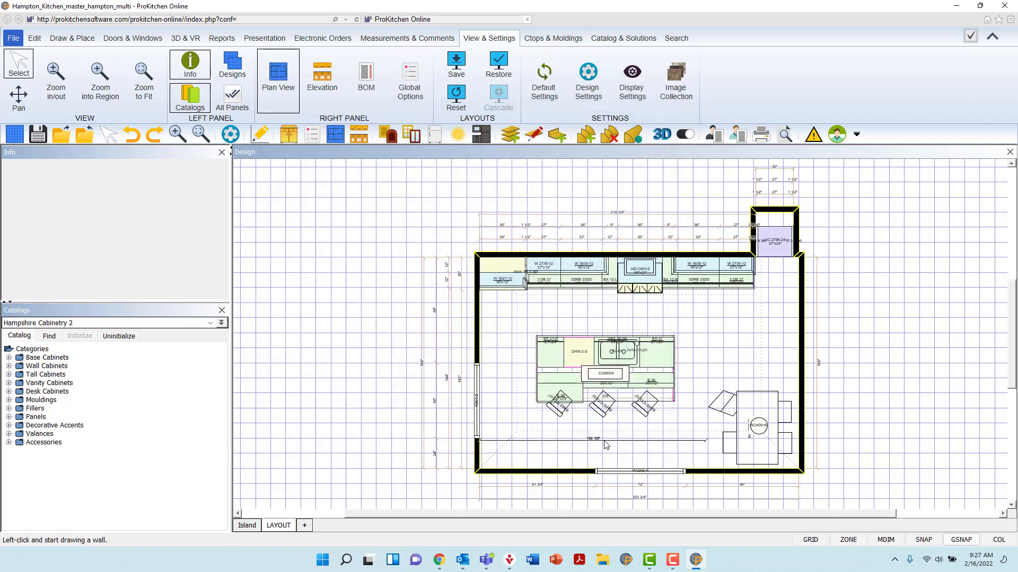
left_click(672, 559)
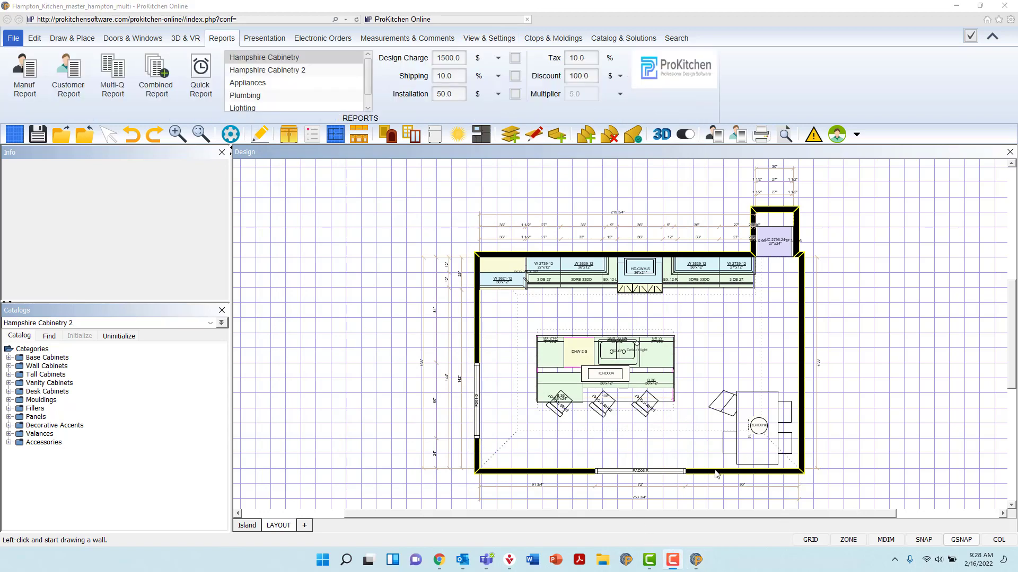
Step: Open the customer report settings, try the three preset multipliers for Hampshire Cabinetry, and leave the percentage Multiplier 2 selected
left_click(75, 79)
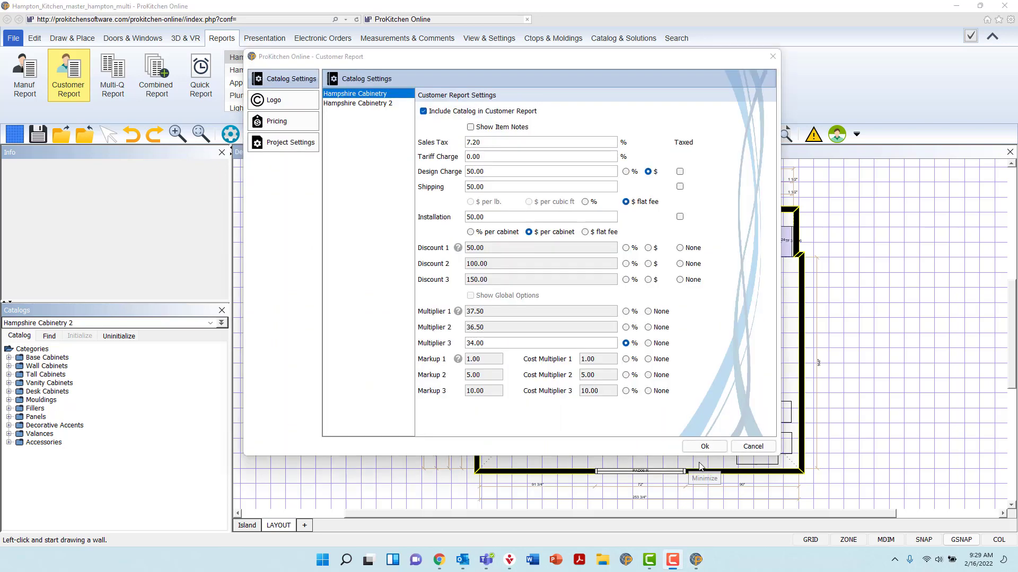
left_click(626, 312)
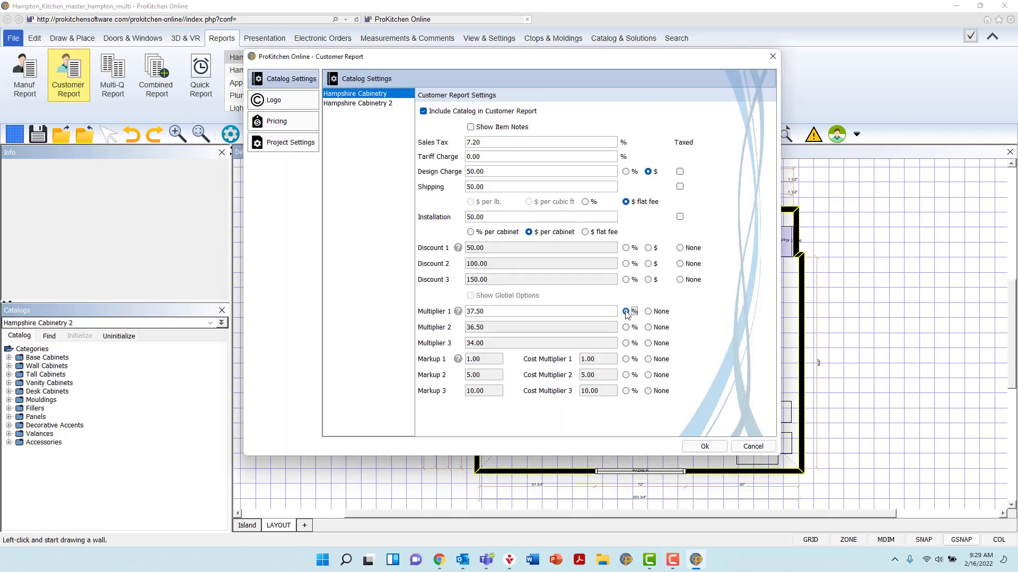
left_click(626, 328)
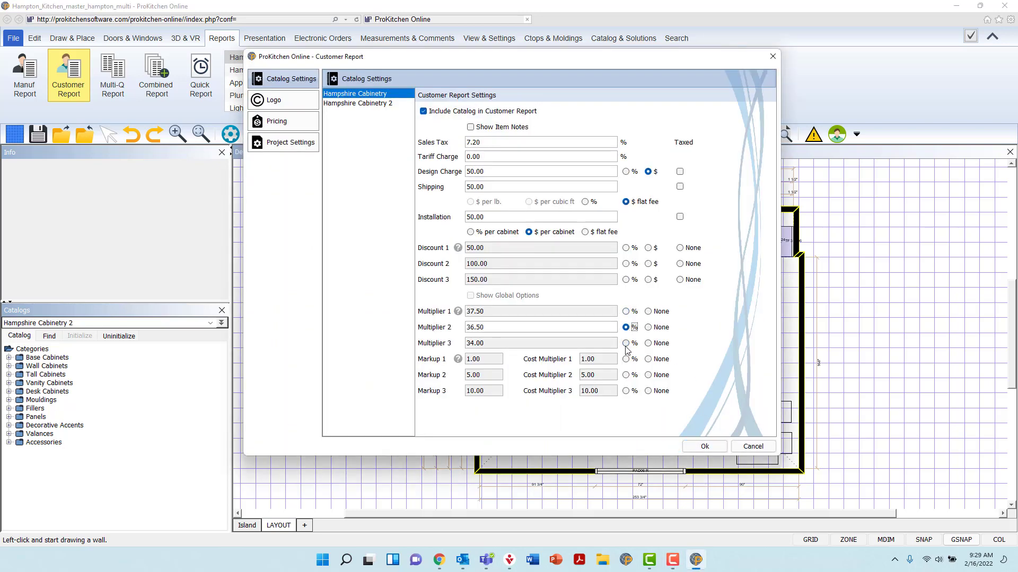
left_click(626, 343)
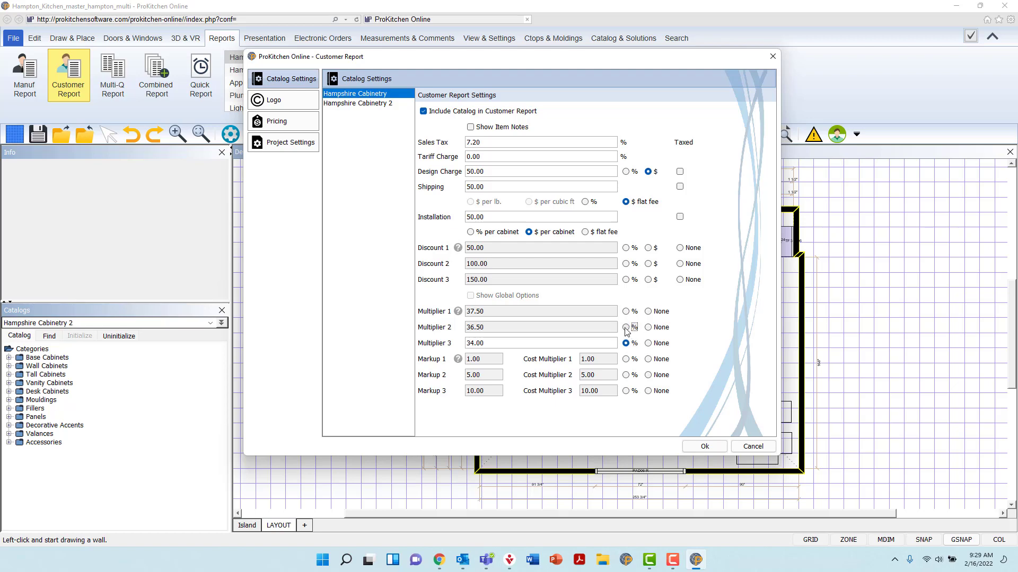
left_click(627, 328)
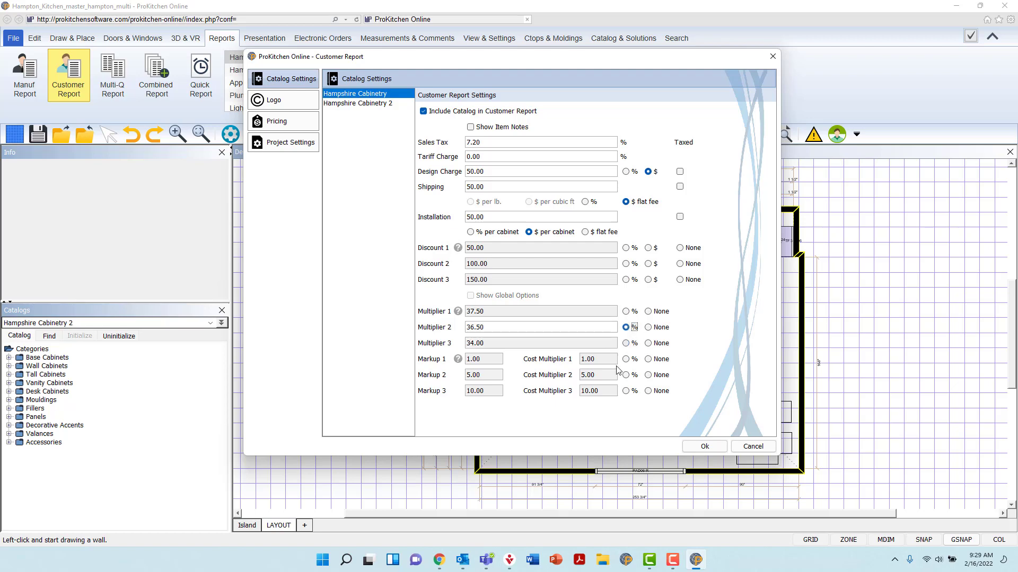
Step: Generate the customer report with the chosen multiplier, check the totals of both Hampshire catalogs, and close the report
left_click(699, 449)
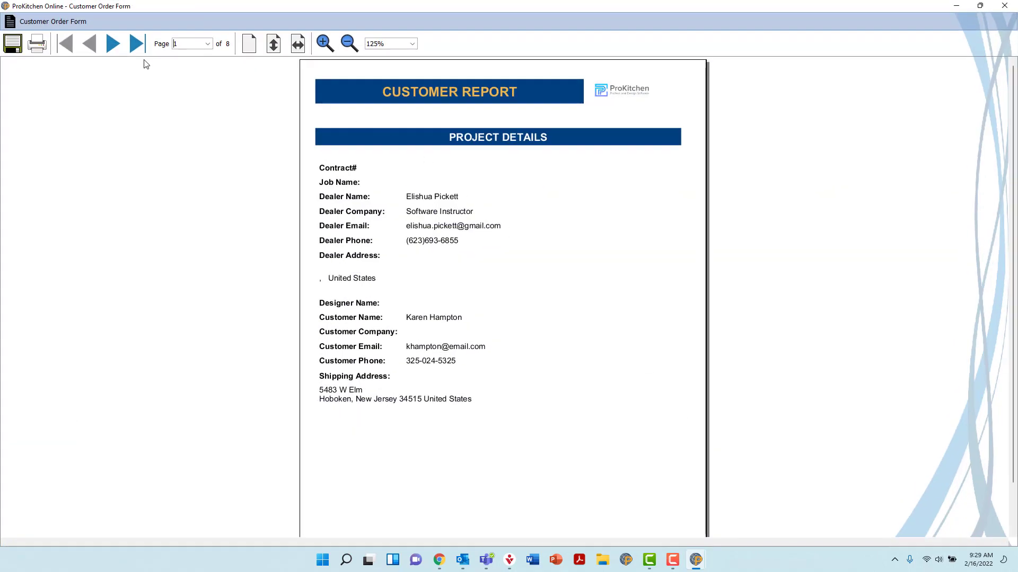
left_click(114, 45)
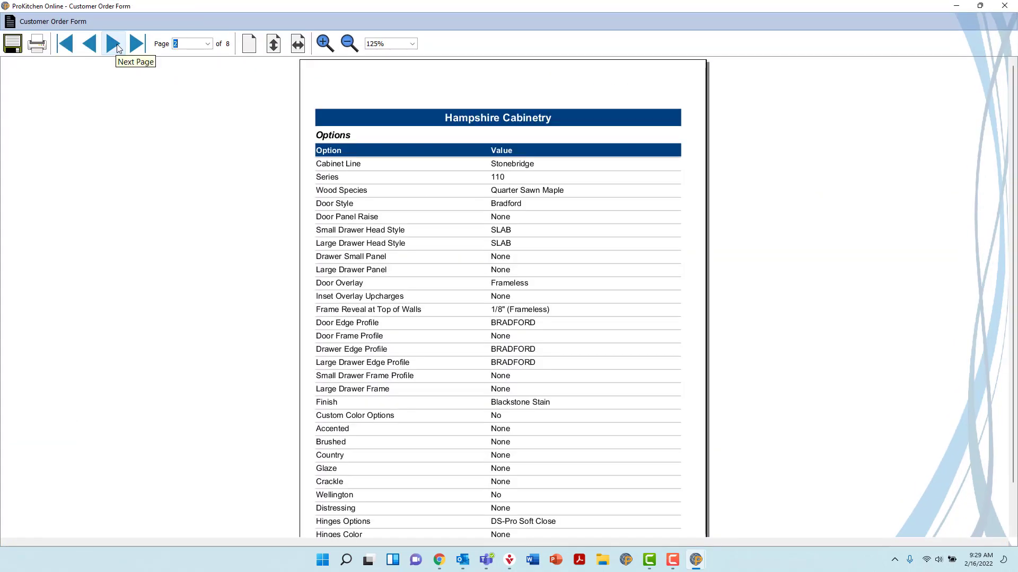
left_click(116, 44)
left_click(117, 44)
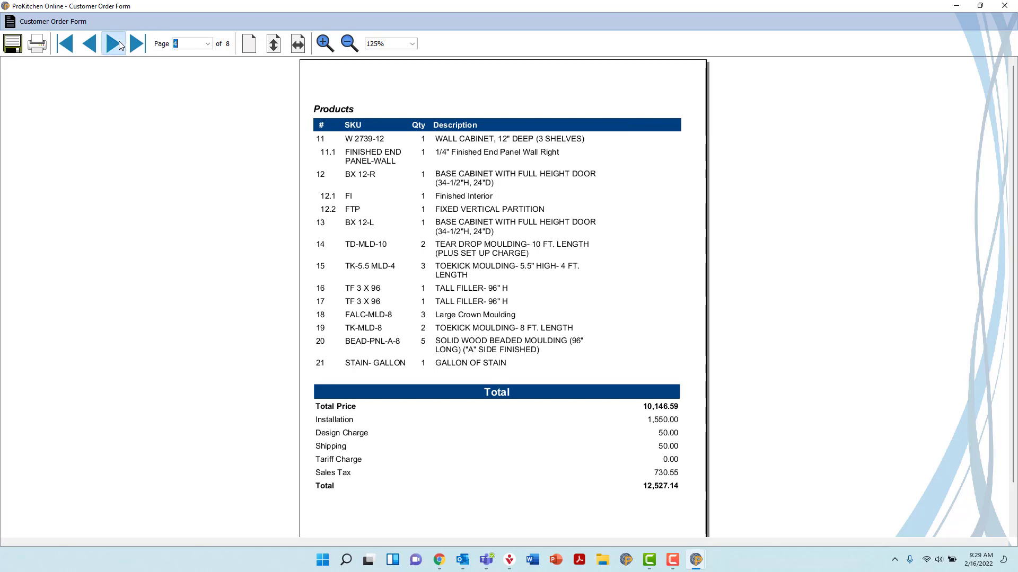
left_click(121, 46)
left_click(121, 46)
left_click(121, 45)
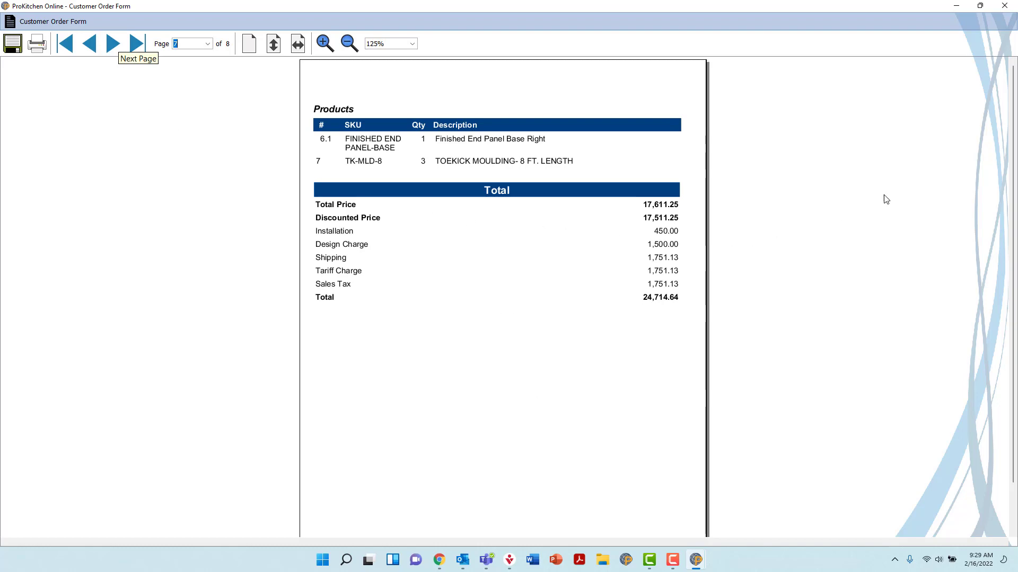
left_click(1004, 5)
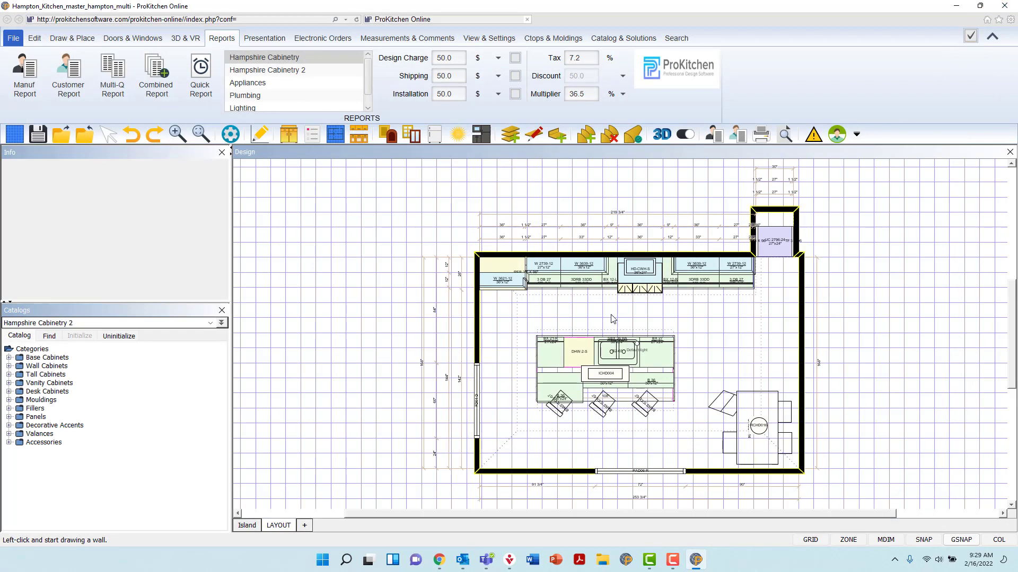